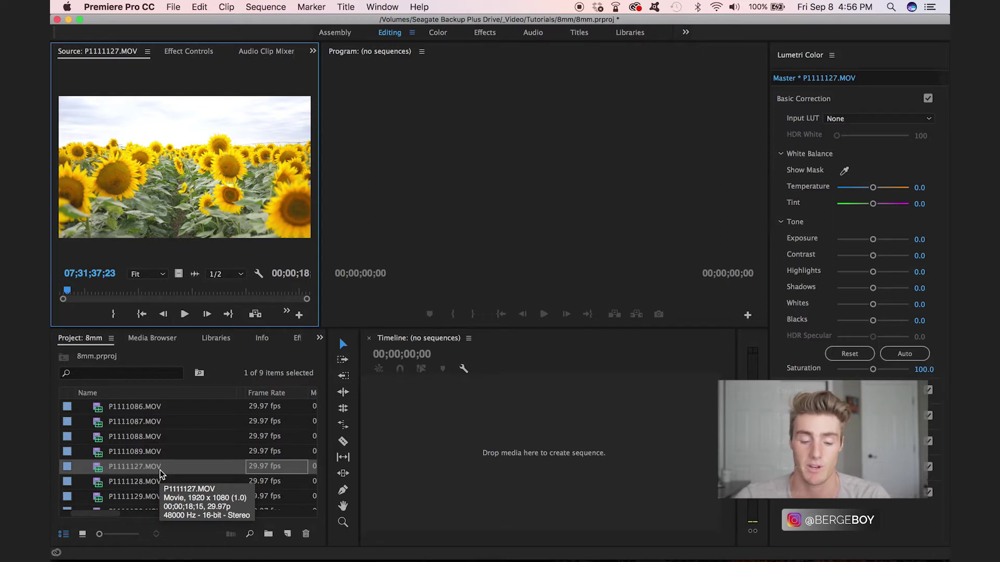
# Create a sequence from the P1111127.MOV clip in the empty timeline and leave the clip deselected.
pyautogui.moveTo(161, 470); pyautogui.dragTo(504, 455)
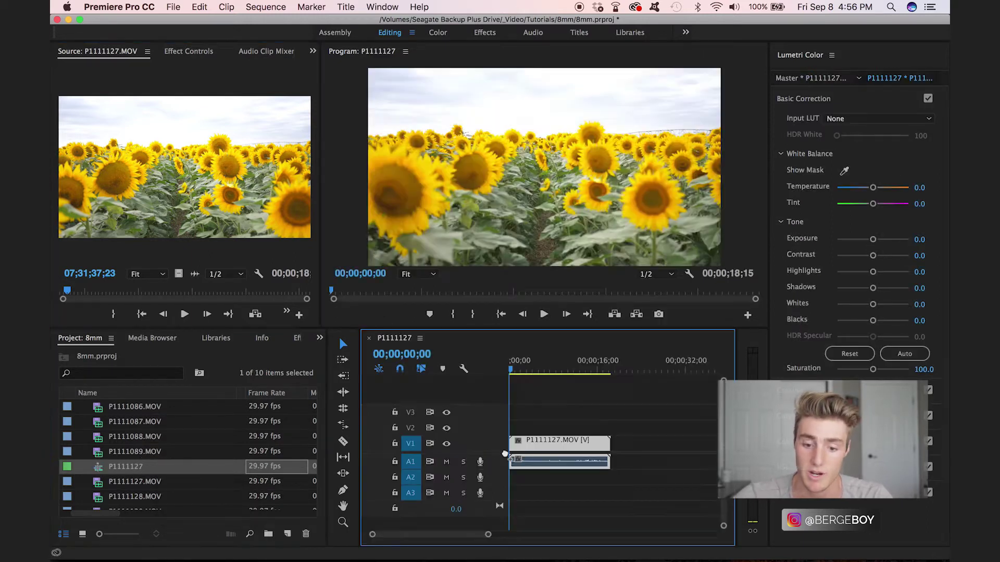
pyautogui.click(628, 416)
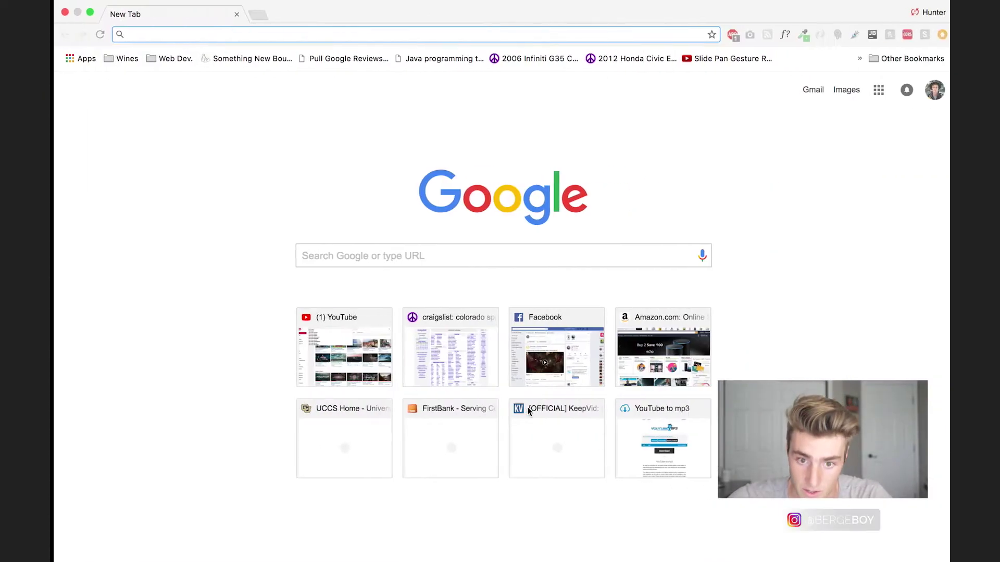
# In the Chrome browser, open youtube.com and search for "8mm film overlay".
pyautogui.click(330, 33)
pyautogui.write('youtube.com')
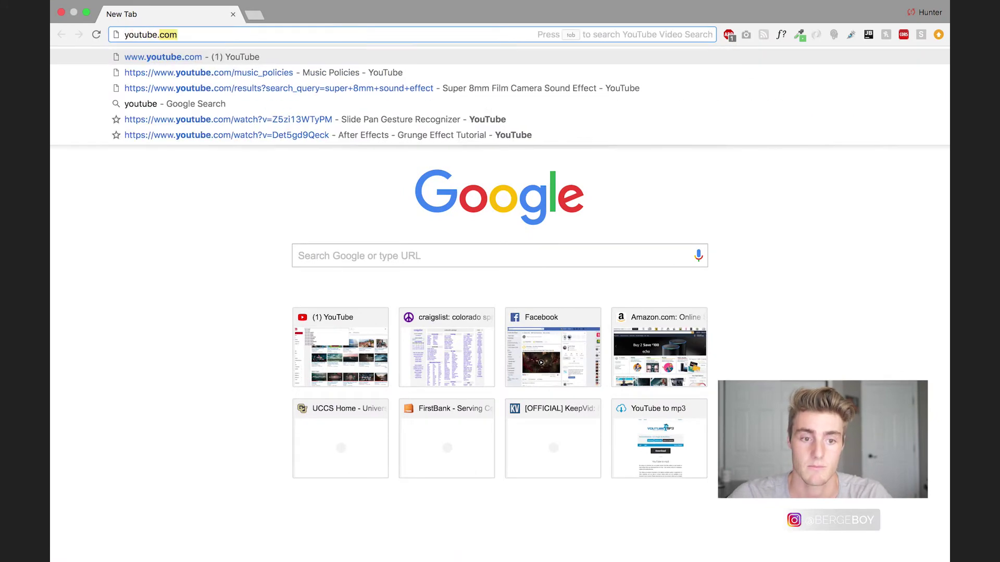
pyautogui.press('Return')
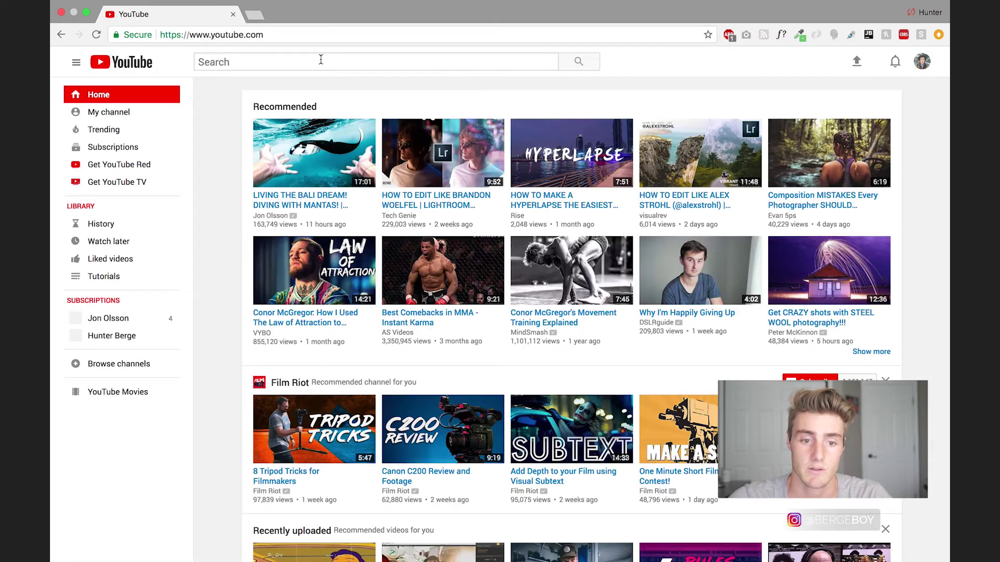
pyautogui.click(321, 60)
pyautogui.write('8mm film overlay')
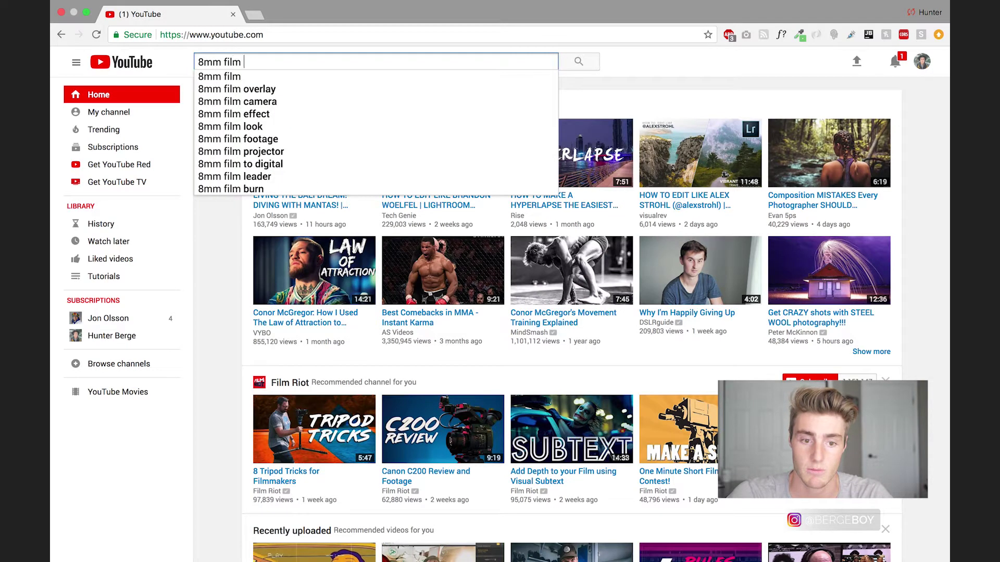
pyautogui.press('Return')
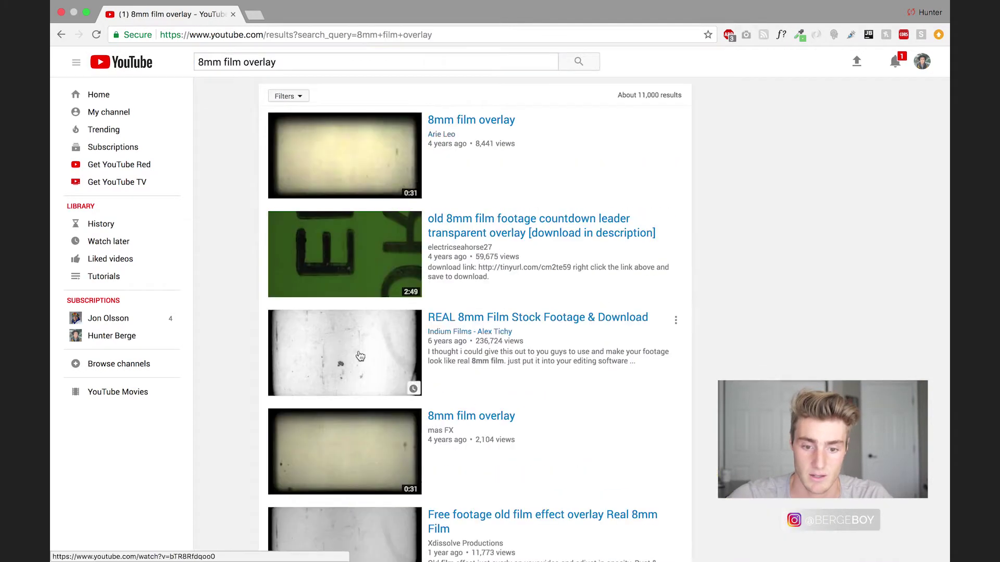
# Preview the videos "REAL 8mm Film Stock Footage & Download" and "Free footage old film effect overlay Real 8mm Film".
pyautogui.click(352, 358)
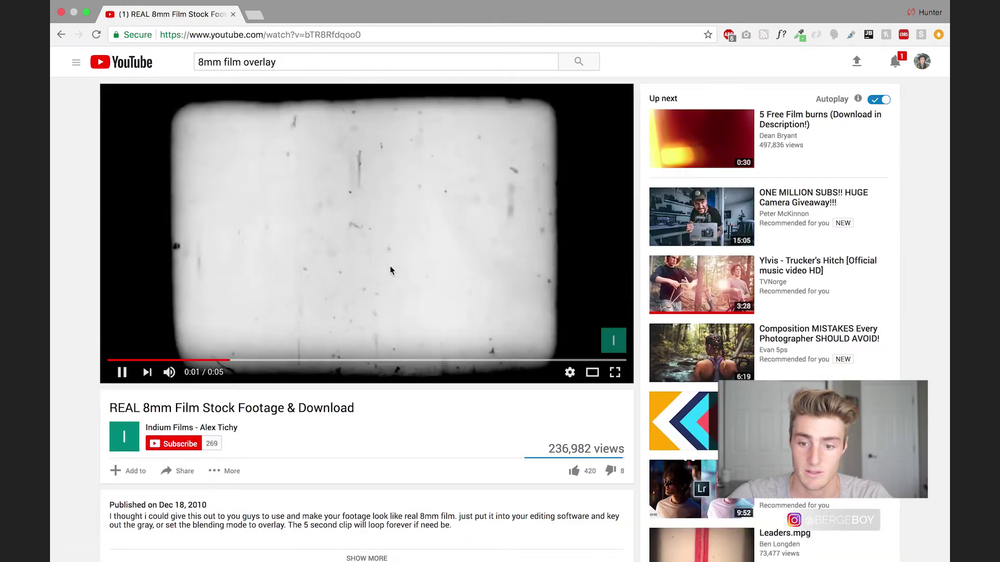
pyautogui.press('super+bracketleft')
pyautogui.scroll(-2, 388, 429)
pyautogui.click(360, 482)
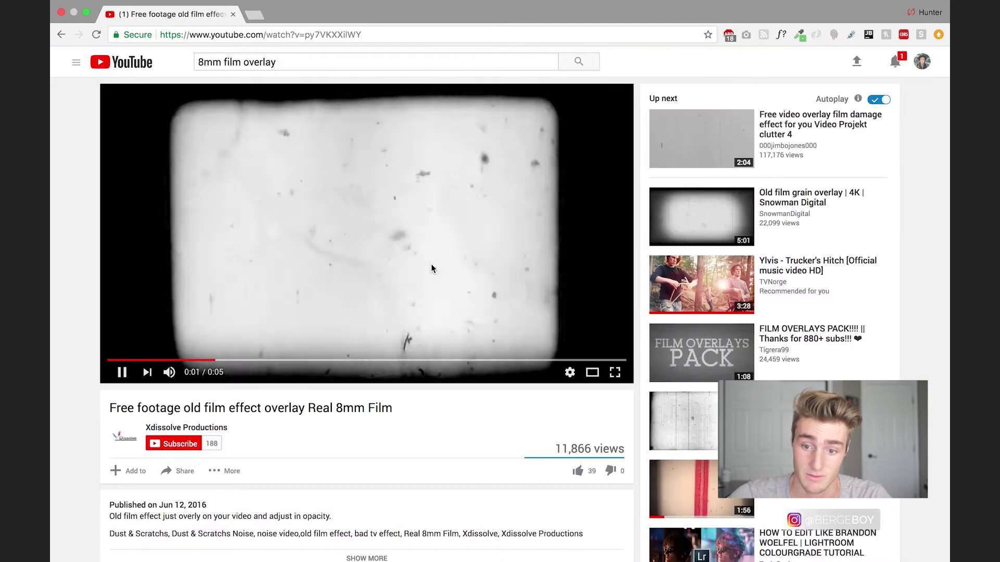
pyautogui.press('super+bracketleft')
pyautogui.press('super+bracketright')
# Open the suggested video "Old film grain overlay | 4K | Snowman Digital", copy its web address and pause playback.
pyautogui.click(757, 209)
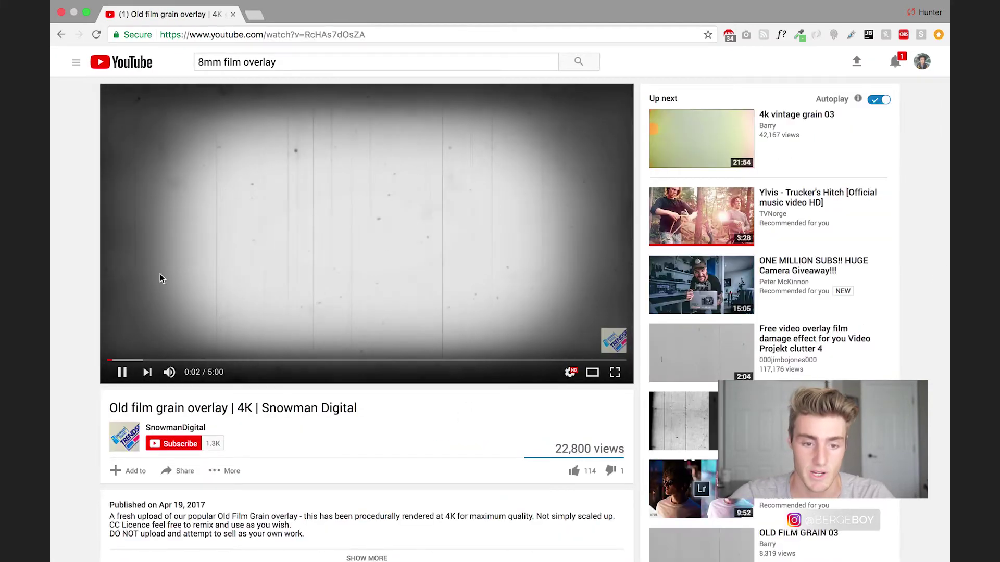
pyautogui.press('super+l')
pyautogui.press('super+c')
pyautogui.click(324, 93)
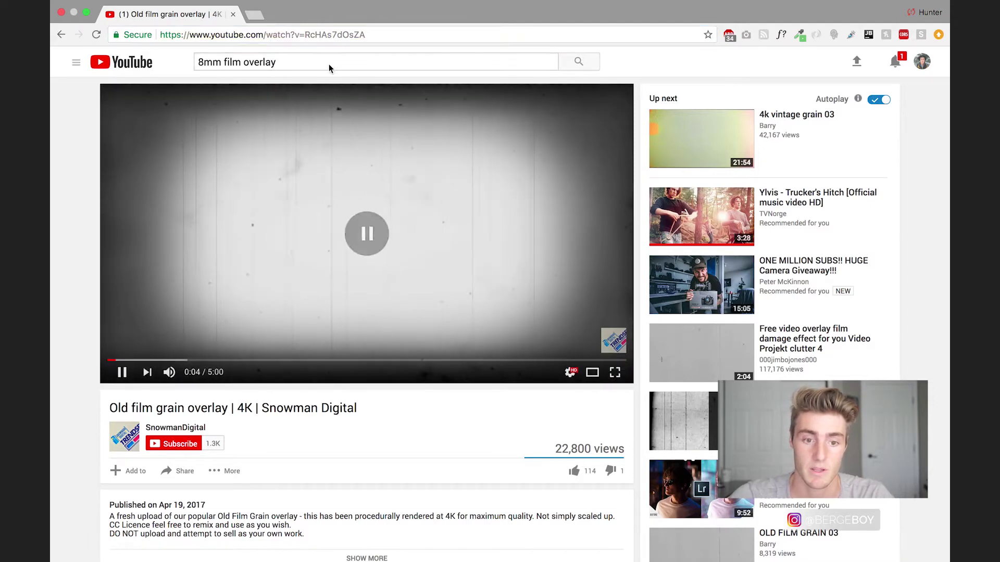
# Open keepvid.com in a new browser tab.
pyautogui.click(254, 15)
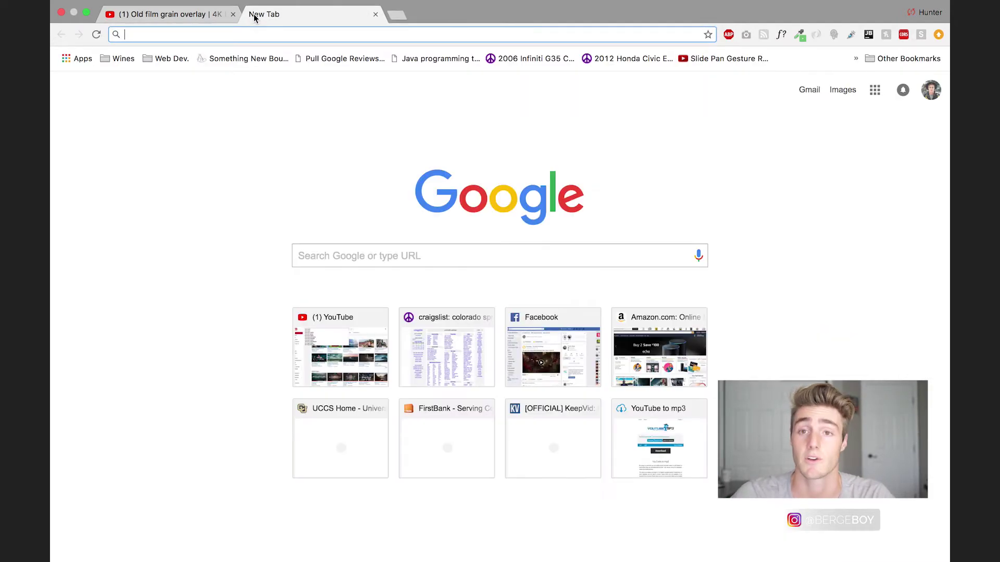
pyautogui.write('keepvid.com')
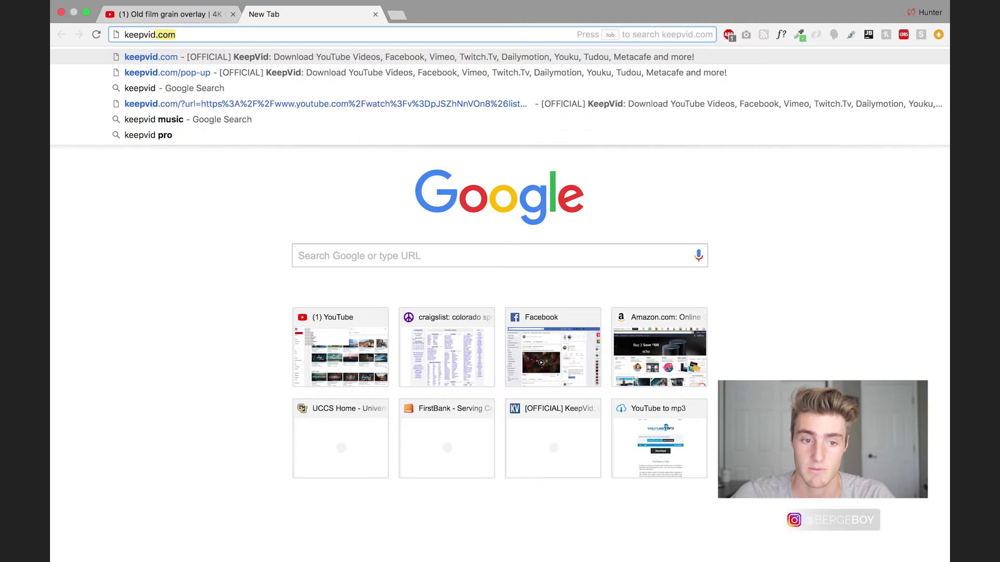
pyautogui.press('Return')
# Check the licence terms in the description of the Snowman Digital film grain video on YouTube.
pyautogui.click(127, 16)
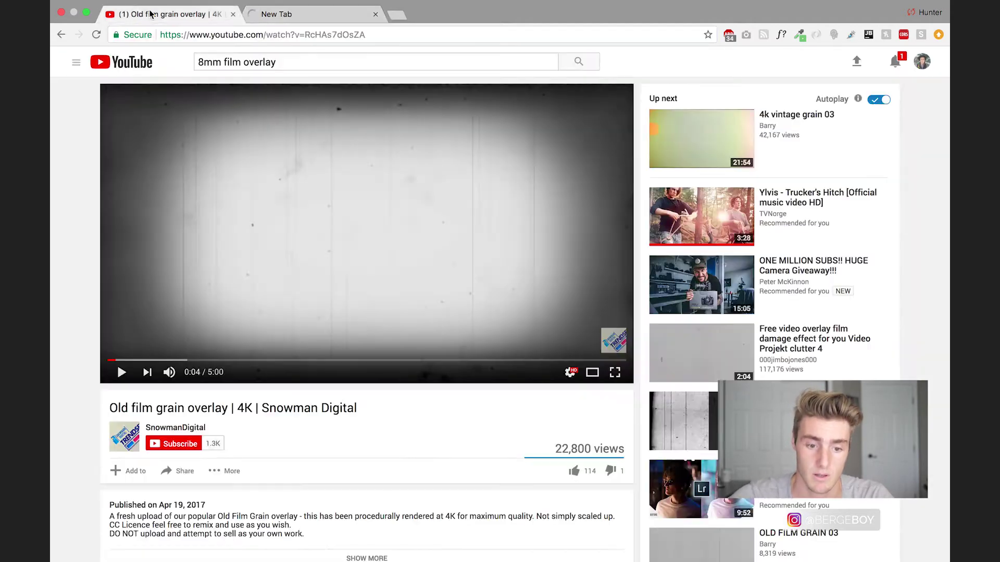
pyautogui.scroll(-3, 417, 260)
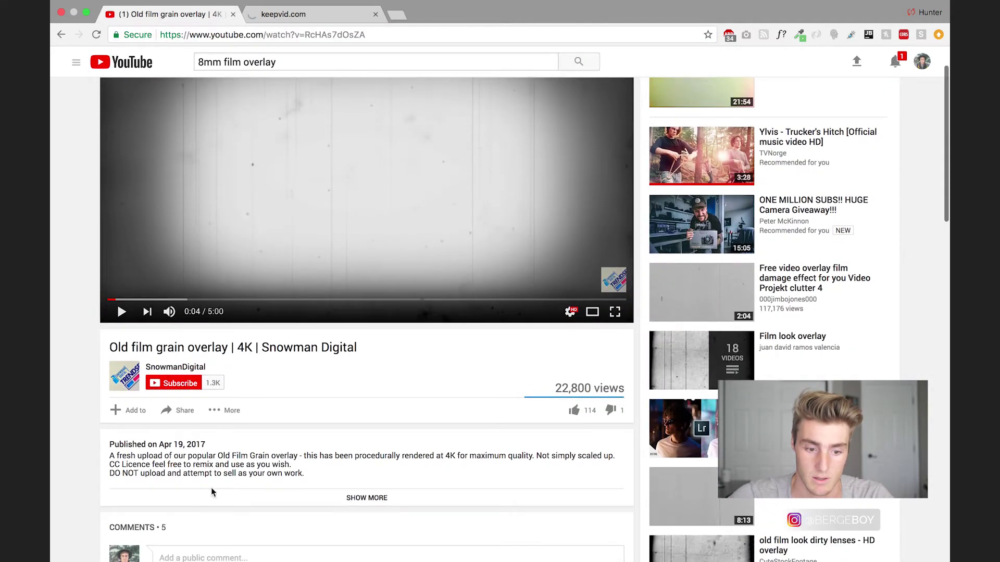
pyautogui.click(123, 465)
pyautogui.tripleClick(123, 465)
pyautogui.click(329, 471)
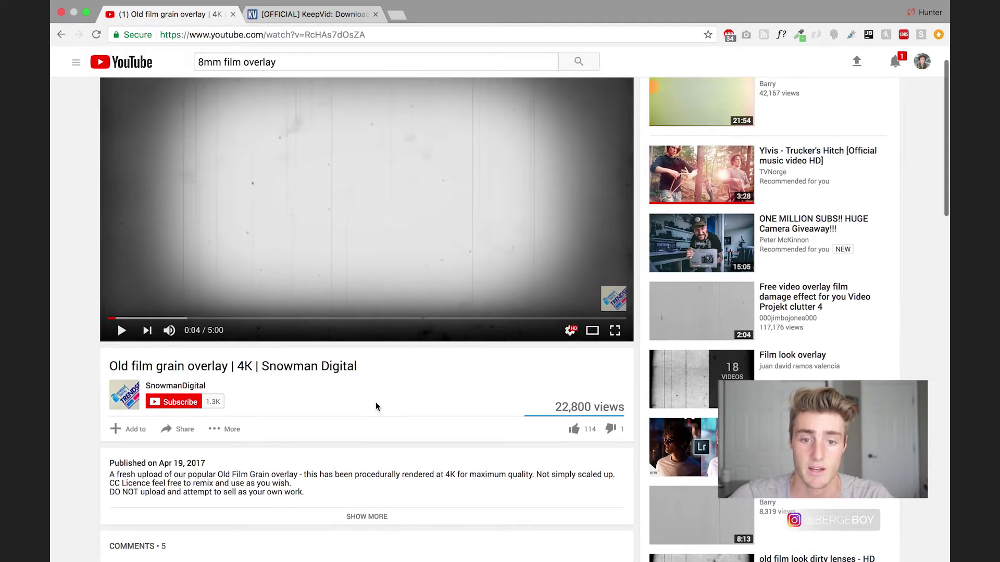
# Submit the copied video link on KeepVid and download the Max 720p MP4 version.
pyautogui.click(319, 15)
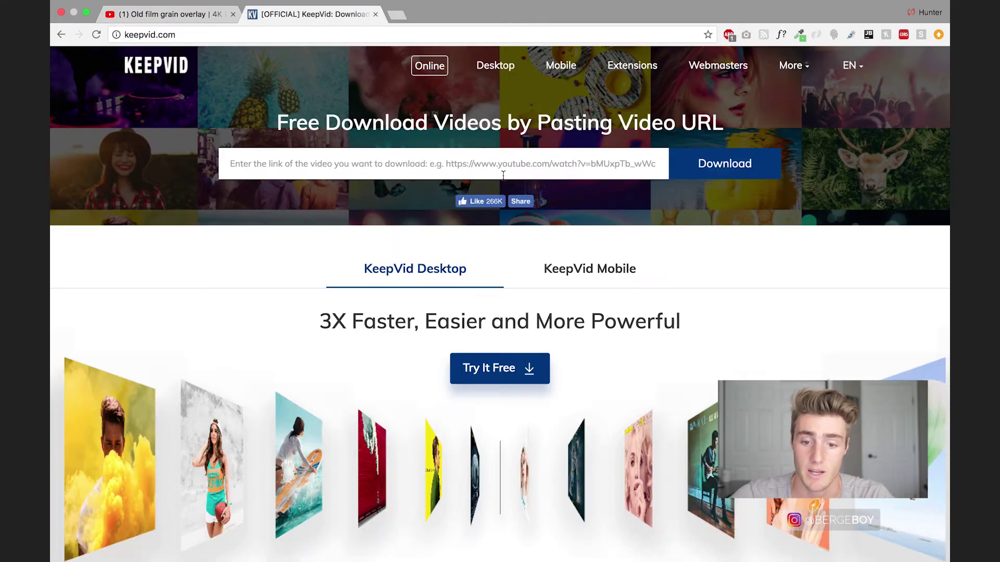
pyautogui.click(550, 161)
pyautogui.press('super+v')
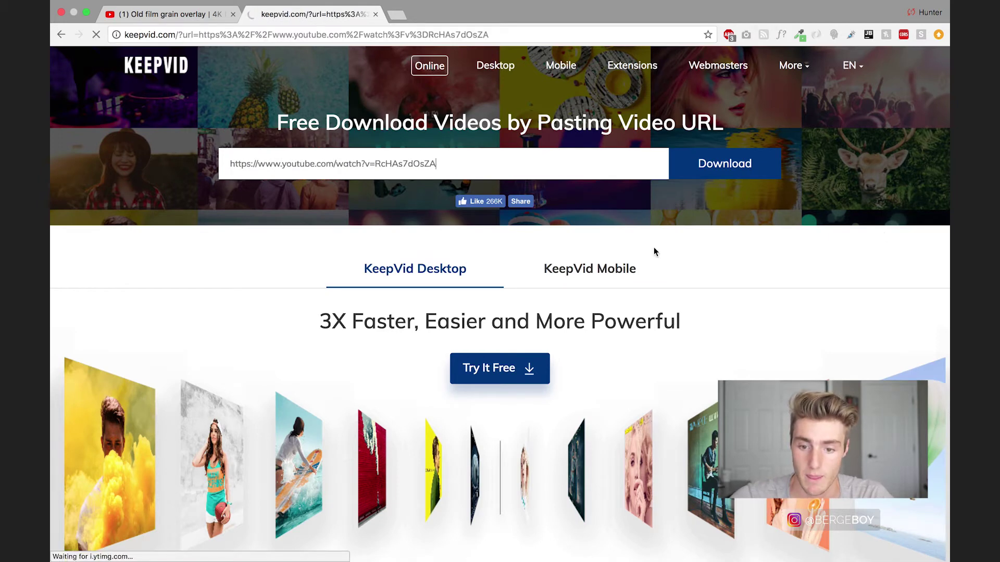
pyautogui.scroll(-1, 833, 338)
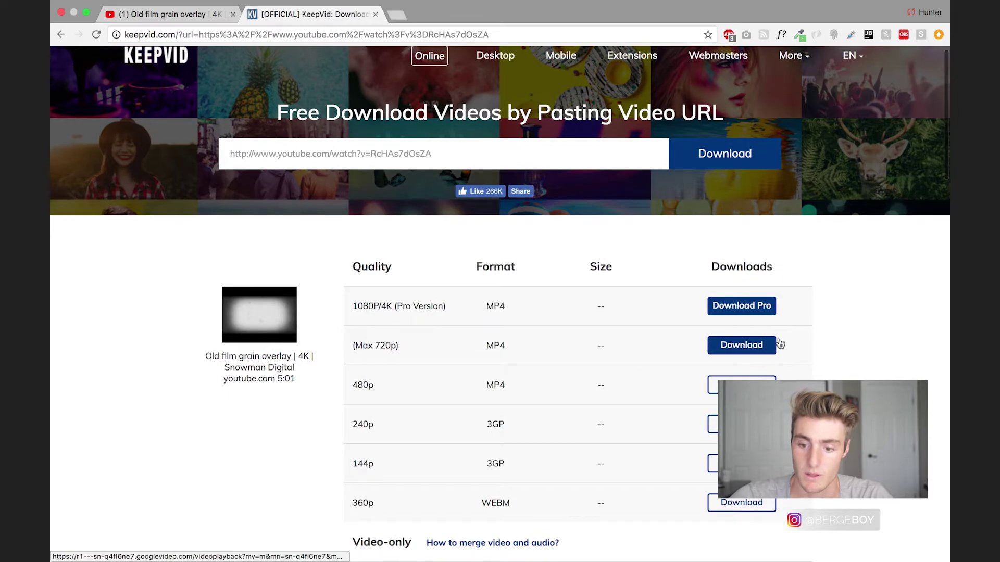
pyautogui.click(742, 345)
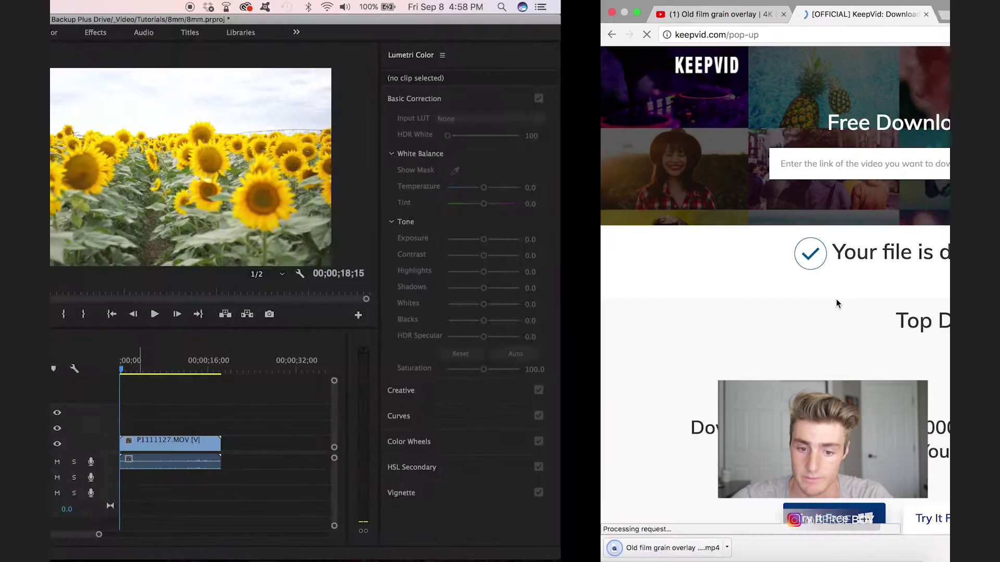
# Import "Old film grain overlay - 4K - Snowman Digital.mp4" from the Downloads folder in Finder into the 8mm Premiere Pro project.
pyautogui.click(103, 554)
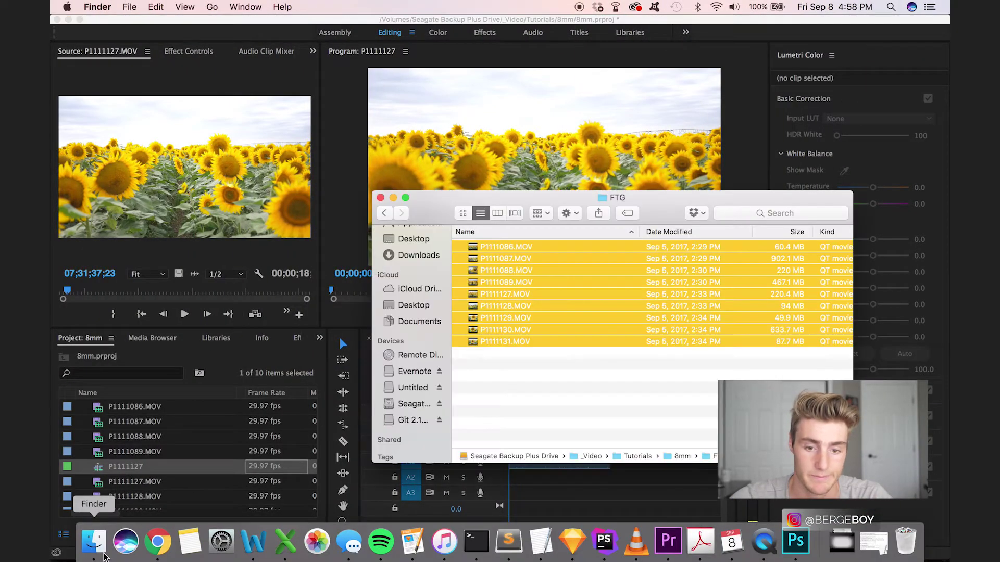
pyautogui.press('super+n')
pyautogui.click(431, 390)
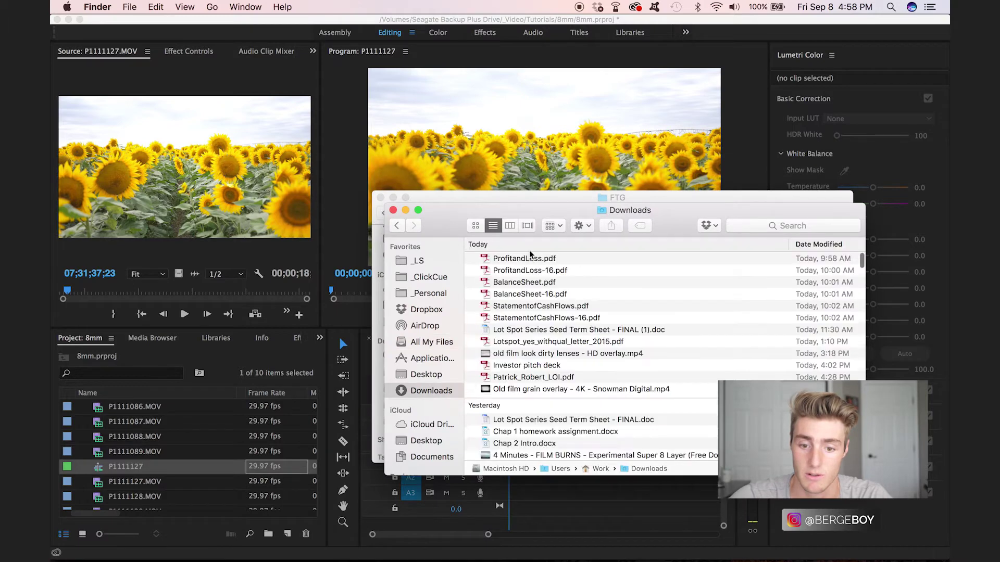
pyautogui.moveTo(557, 390); pyautogui.dragTo(224, 451)
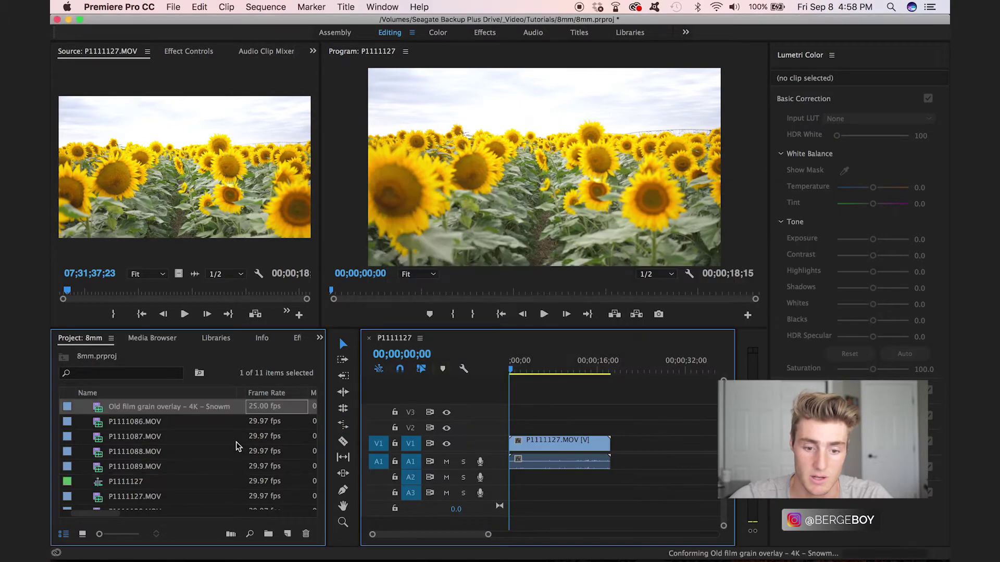
# Place the film grain overlay on track V2 at the sequence start and scale it to 152 to fill the frame.
pyautogui.moveTo(167, 406); pyautogui.dragTo(510, 430)
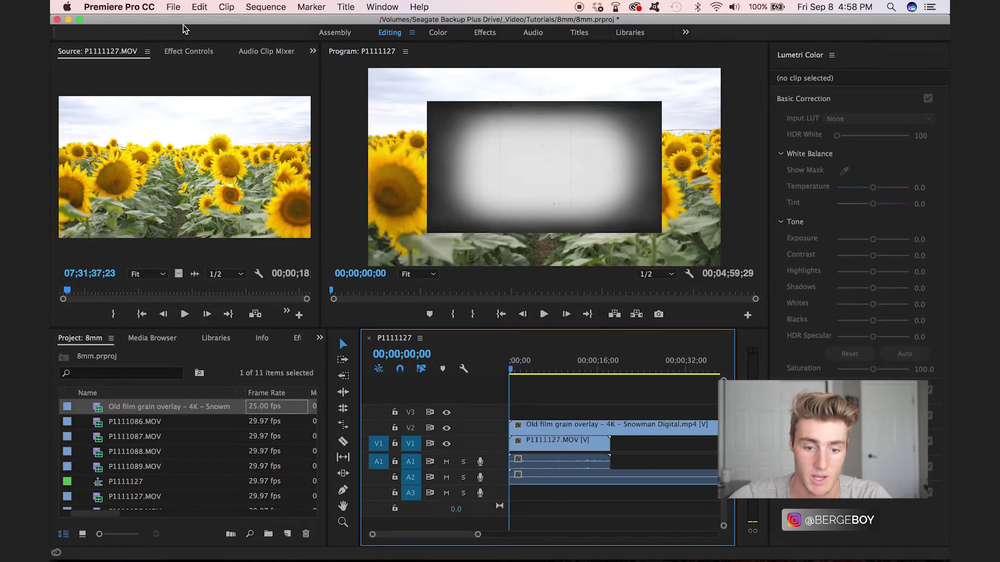
pyautogui.click(185, 52)
pyautogui.click(614, 425)
pyautogui.moveTo(162, 128); pyautogui.dragTo(152, 128)
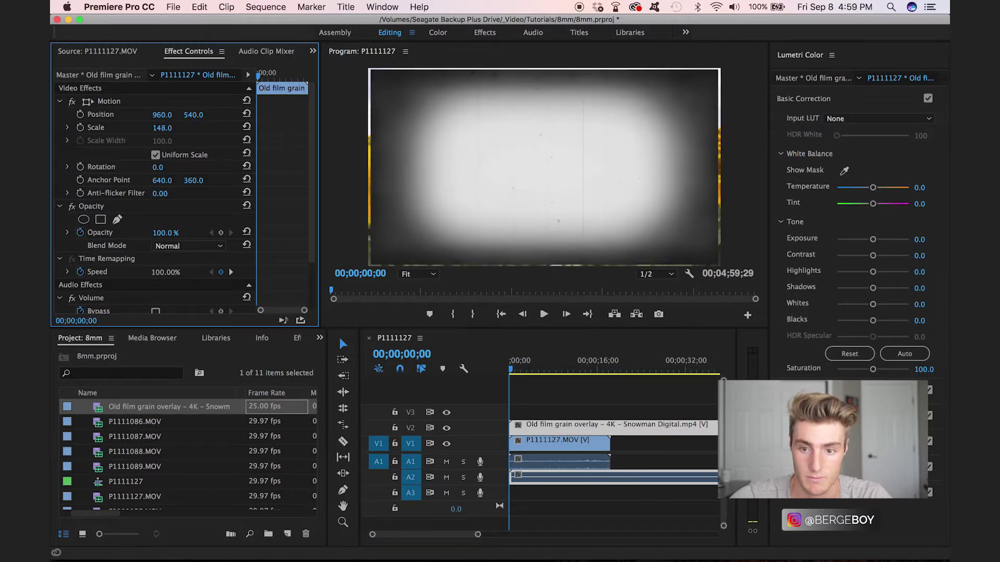
pyautogui.click(638, 449)
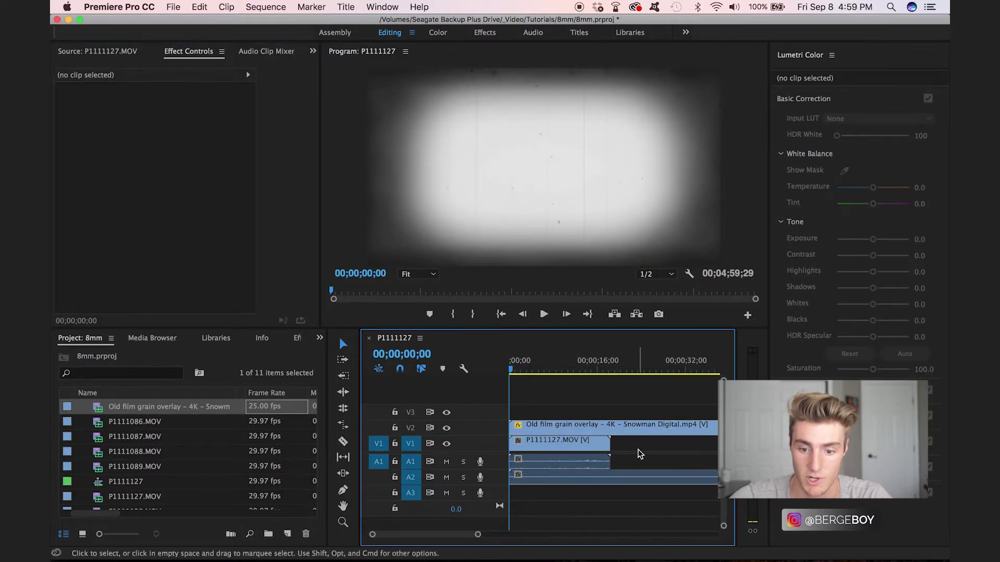
# Try the Overlay blend mode on the film grain clip, and settle on Soft Light instead.
pyautogui.click(577, 428)
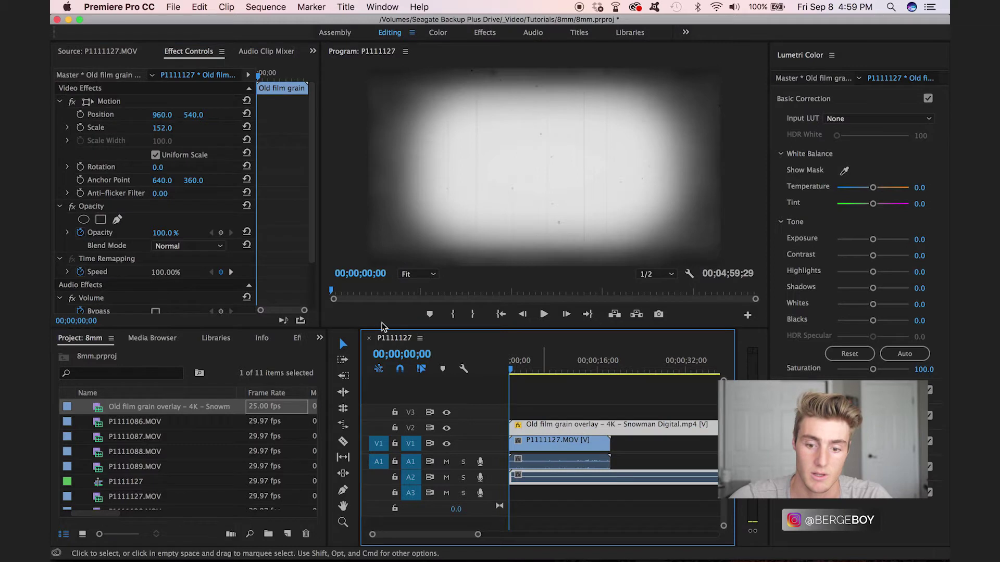
pyautogui.click(175, 246)
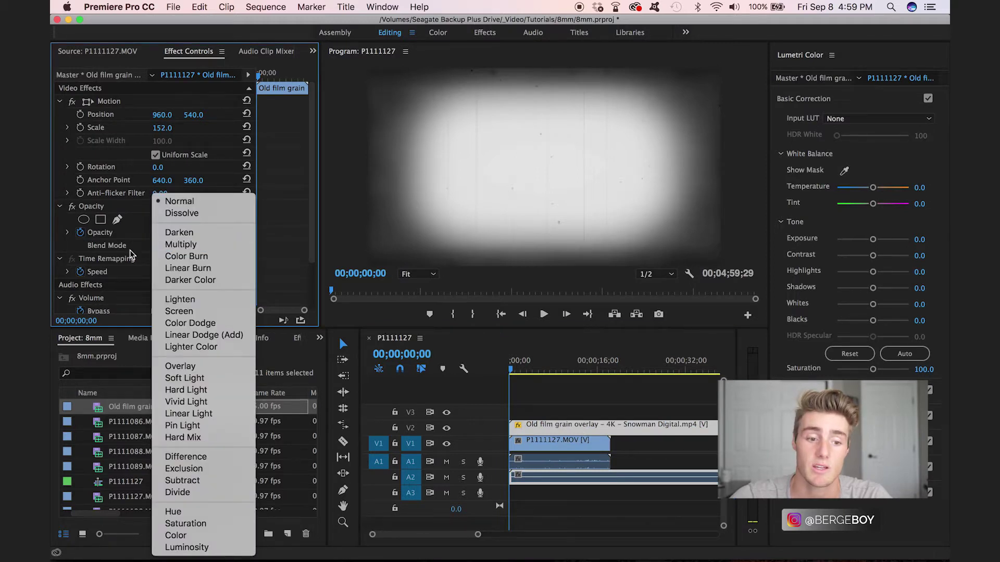
pyautogui.click(219, 367)
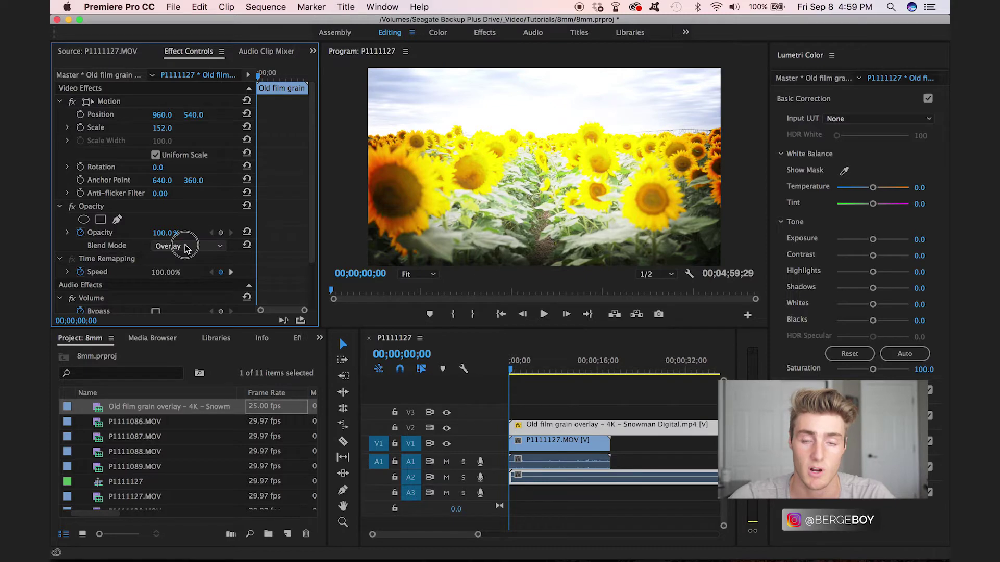
pyautogui.click(185, 246)
pyautogui.click(195, 378)
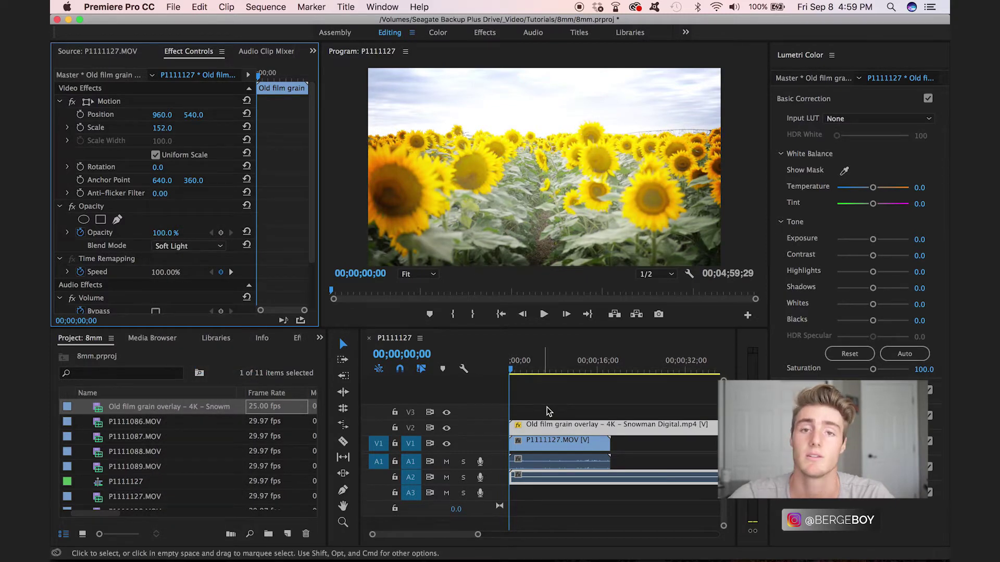
# Play the sequence from the start to review the grain overlay, and return the playhead to the beginning.
pyautogui.click(512, 369)
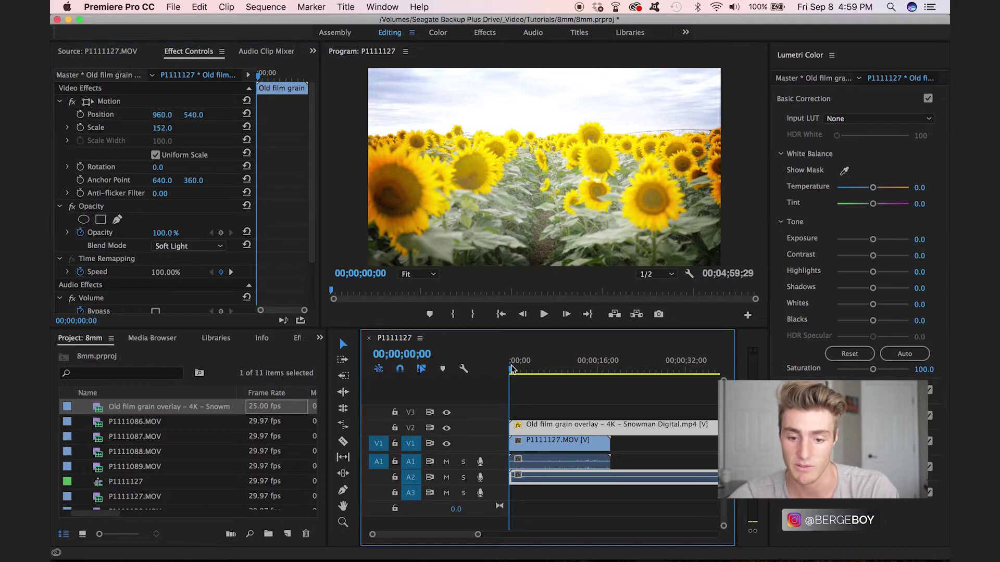
pyautogui.press('space')
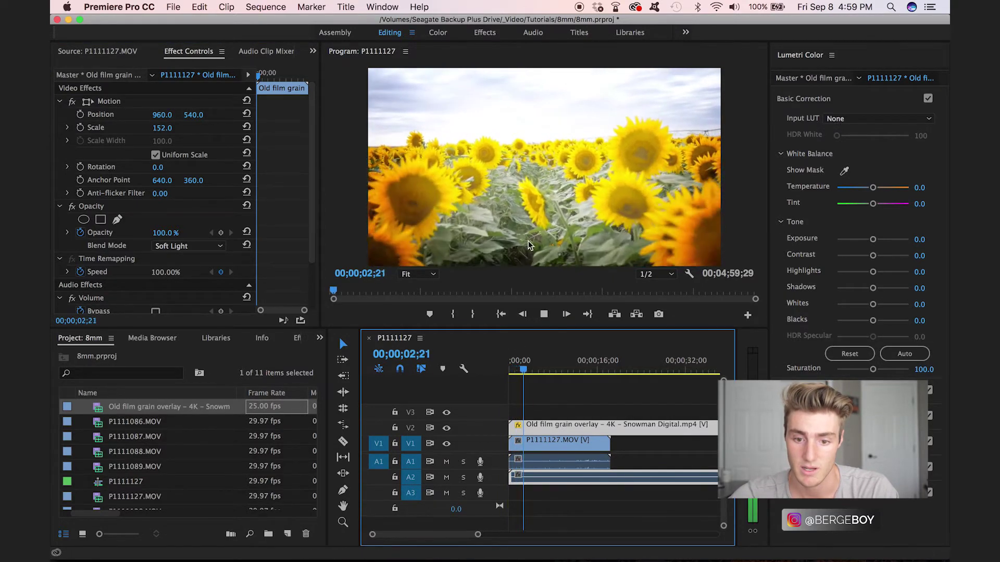
pyautogui.click(514, 371)
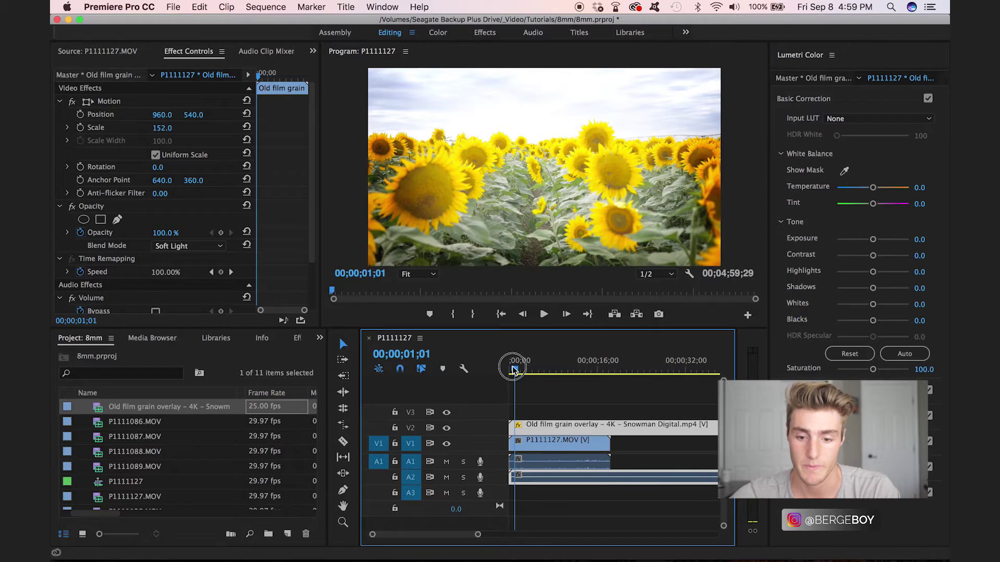
pyautogui.press('Home')
# Find the Posterize Time effect by searching the effects for "post" and apply it to clip P1111127.MOV on track V1.
pyautogui.click(560, 448)
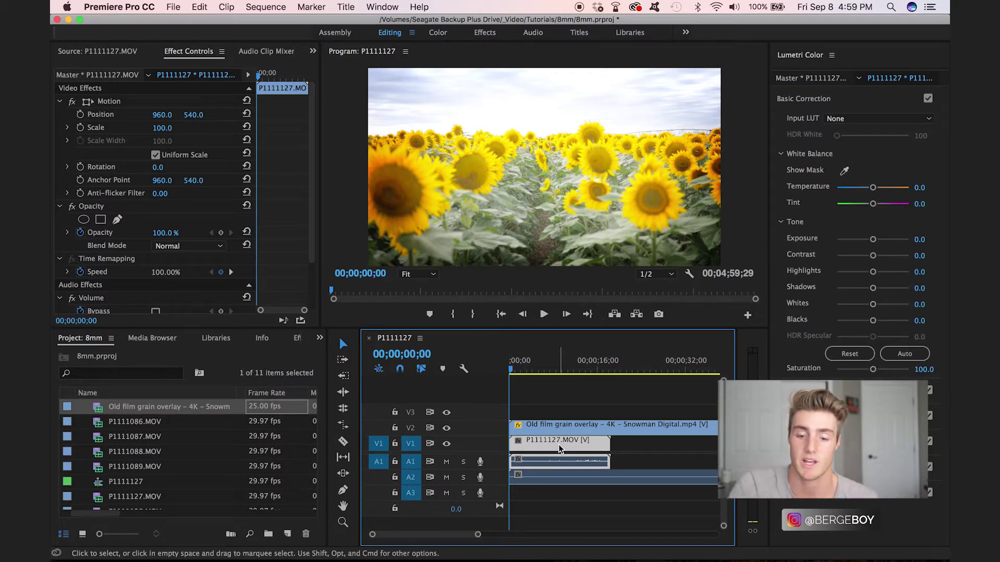
pyautogui.click(295, 336)
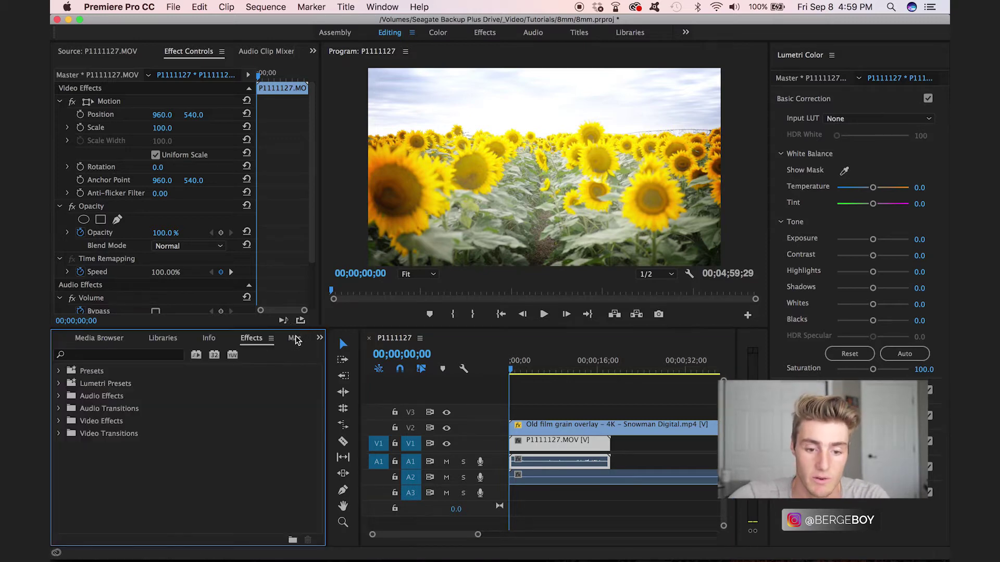
pyautogui.click(114, 359)
pyautogui.click(91, 358)
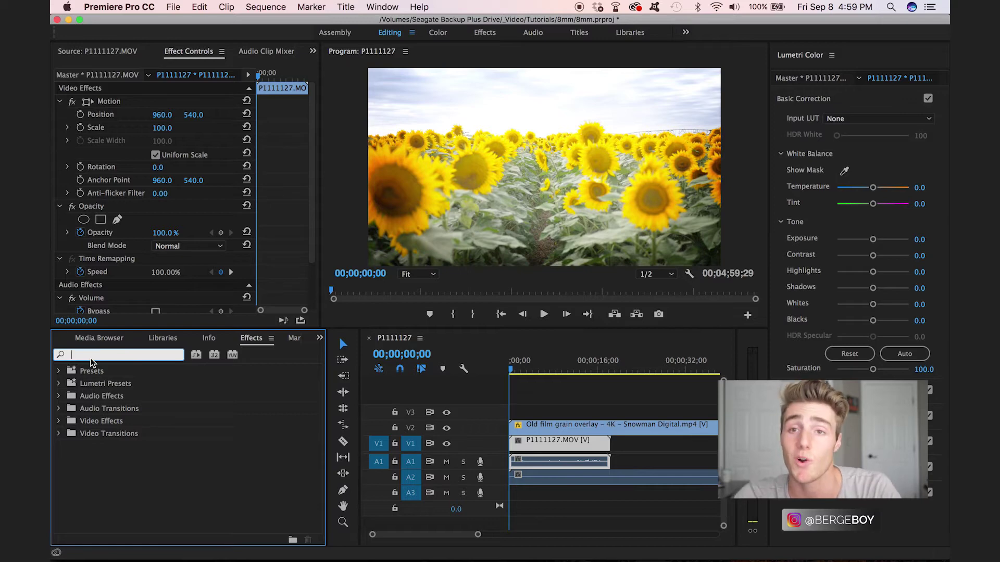
pyautogui.click(91, 357)
pyautogui.write('post')
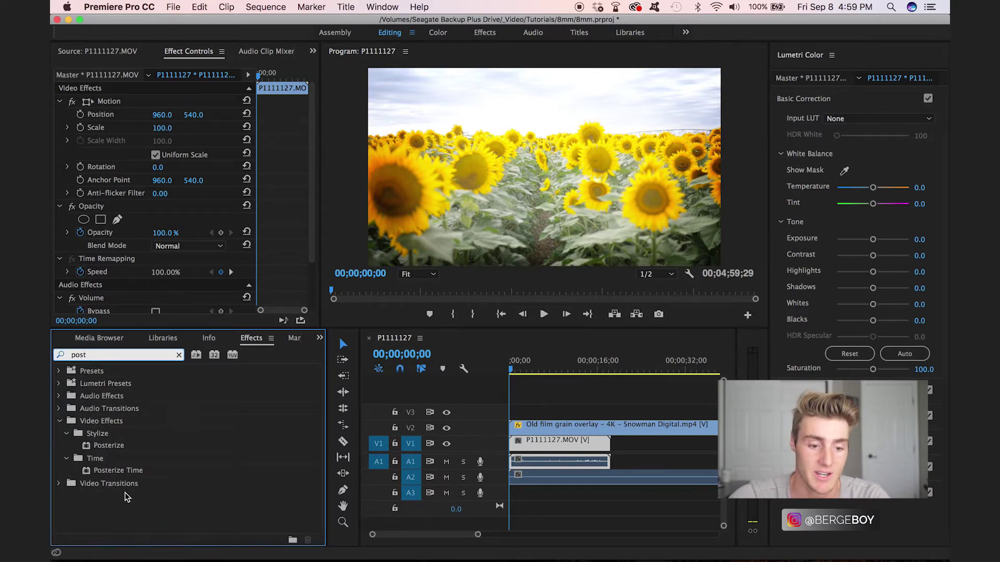
pyautogui.moveTo(118, 470); pyautogui.dragTo(576, 452)
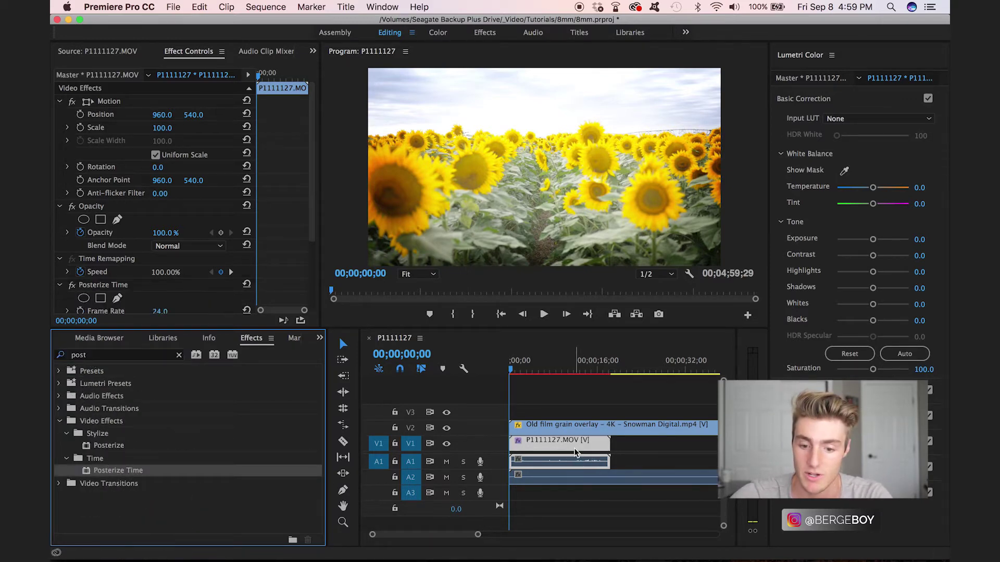
# Set the Posterize Time frame rate of clip P1111127.MOV to 15.
pyautogui.scroll(-3, 217, 289)
pyautogui.click(166, 273)
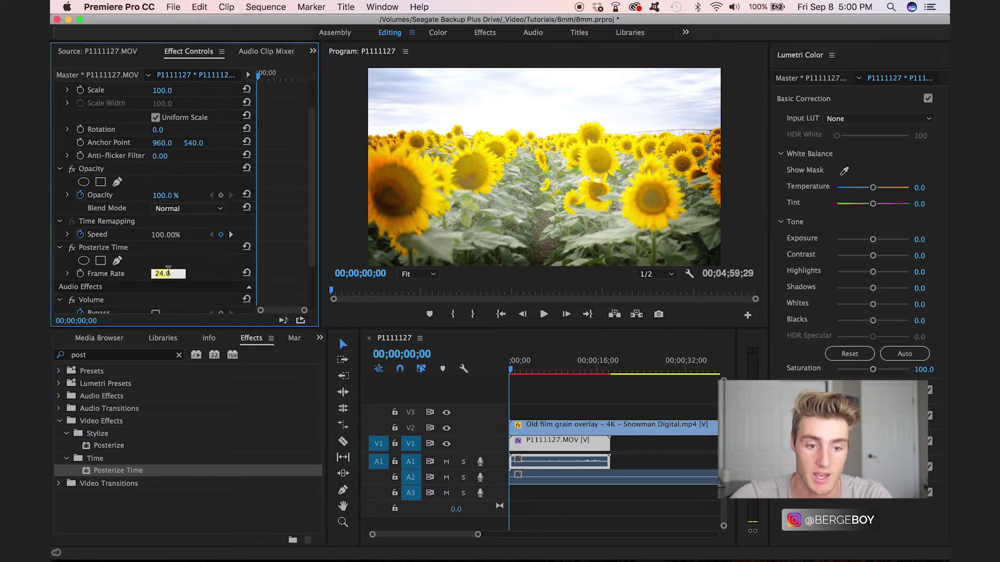
pyautogui.press('Return')
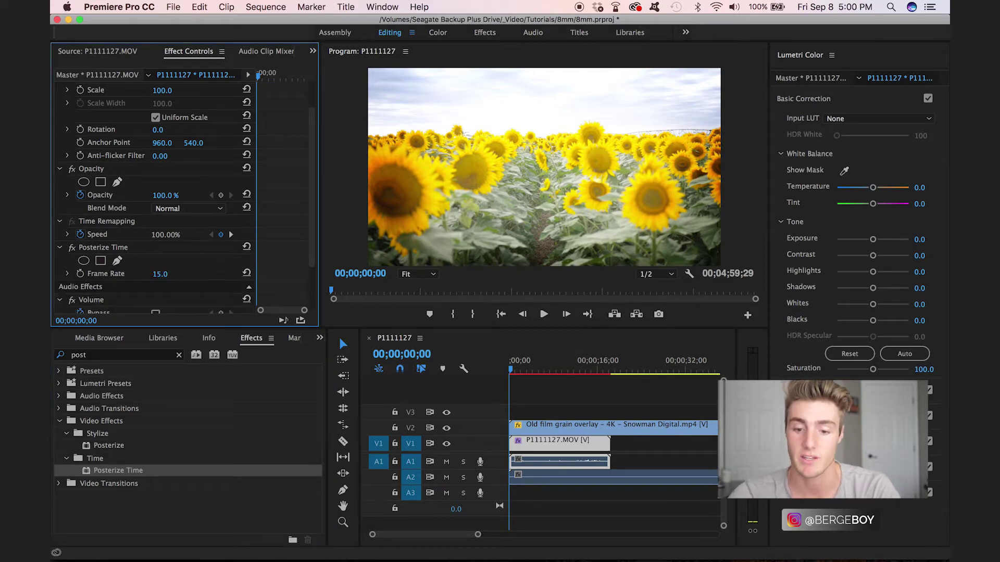
# Play the sequence to review the reduced frame rate, and return the playhead to the beginning.
pyautogui.press('space')
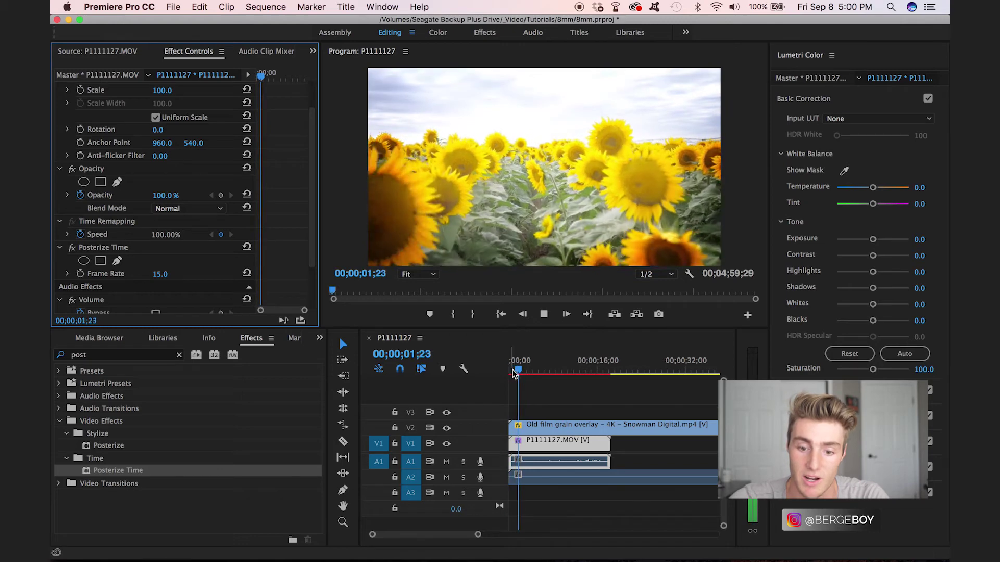
pyautogui.moveTo(512, 370); pyautogui.dragTo(507, 371)
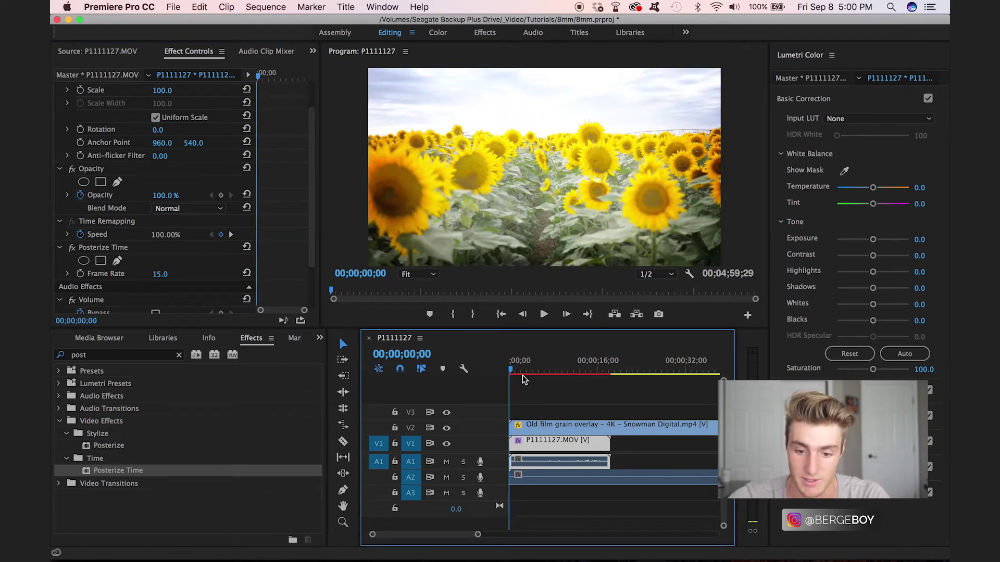
pyautogui.click(213, 508)
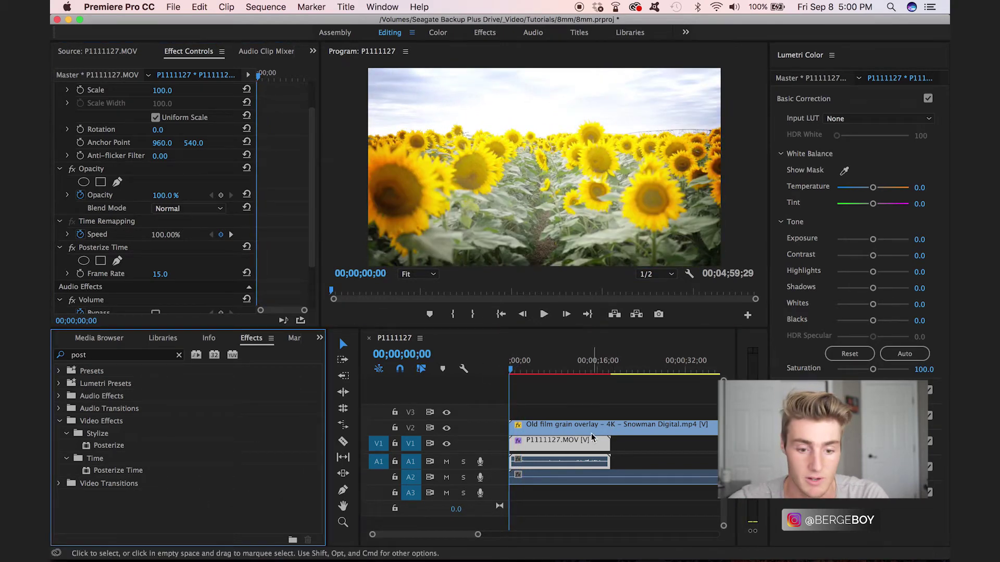
# Adjust the Lumetri basic correction of clip P1111127.MOV to contrast 82.6, temperature 16.5 and saturation 140.9.
pyautogui.click(596, 442)
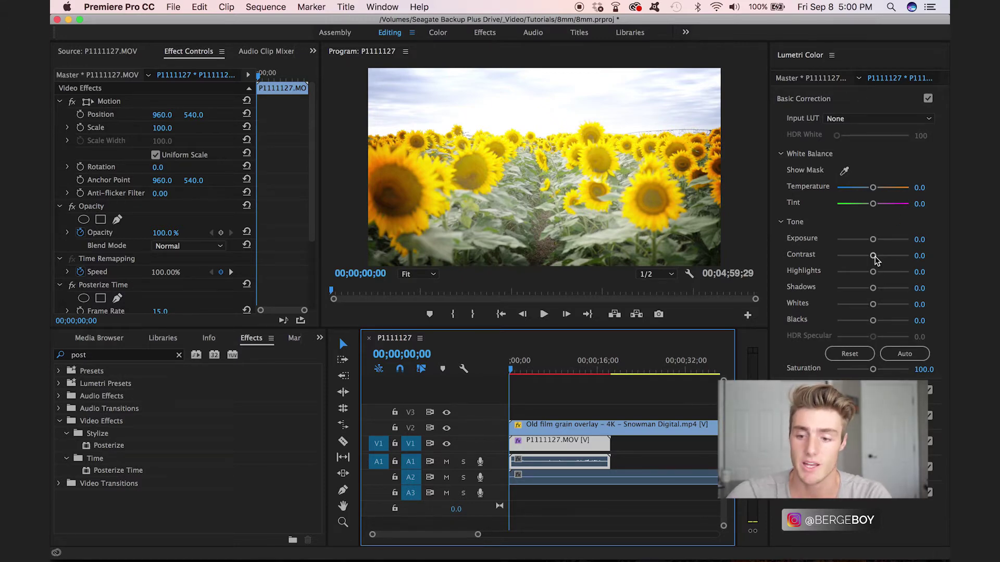
pyautogui.moveTo(874, 255); pyautogui.dragTo(904, 260)
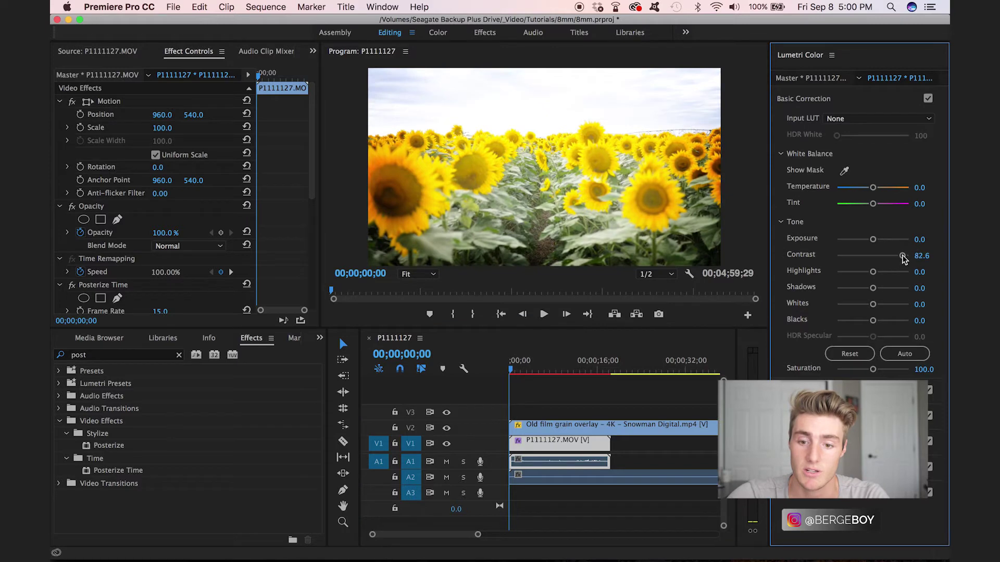
pyautogui.moveTo(872, 189); pyautogui.dragTo(879, 191)
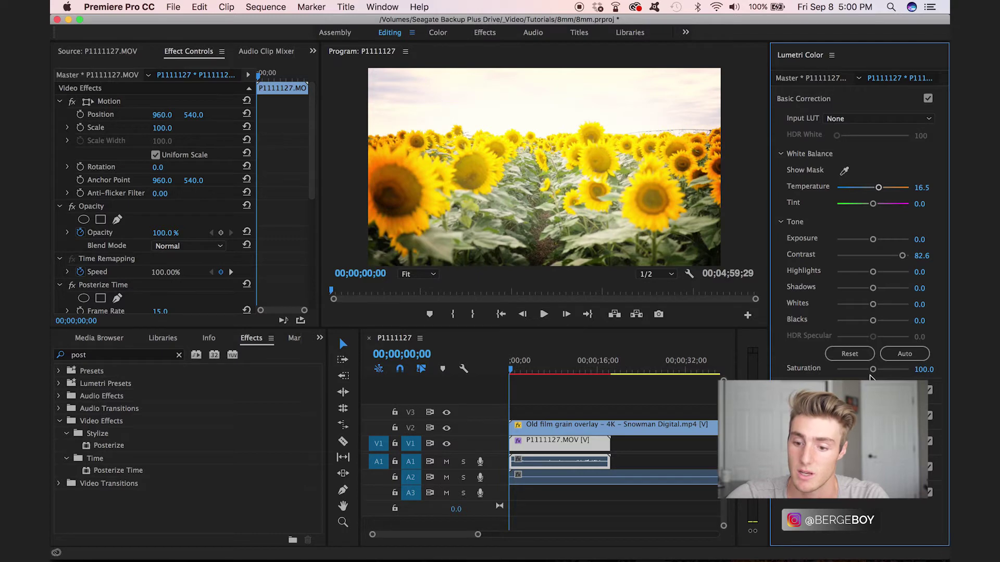
pyautogui.moveTo(874, 373); pyautogui.dragTo(889, 374)
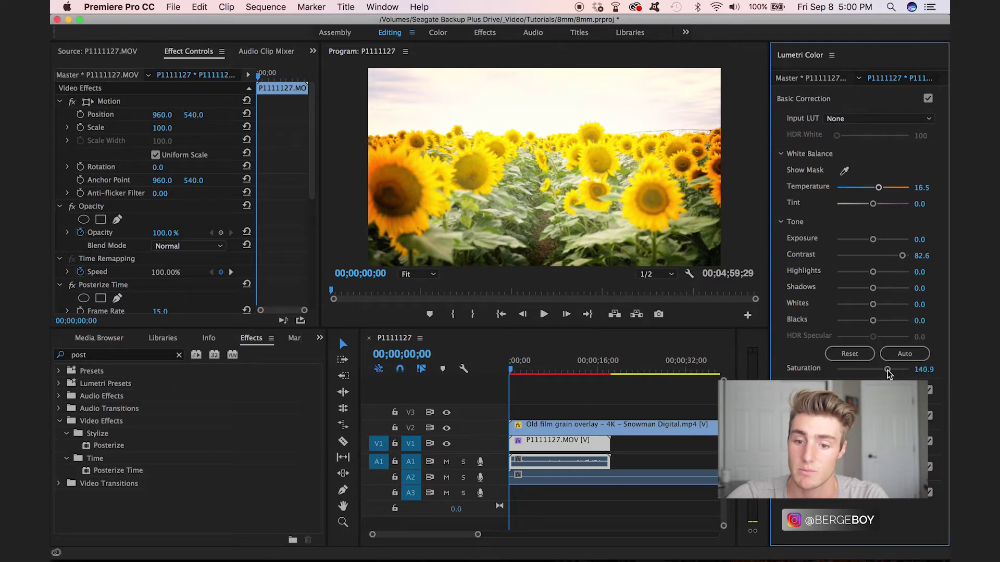
# Set the clip's Lumetri Creative vibrance to -16.5 and its vignette amount to -0.4.
pyautogui.click(794, 391)
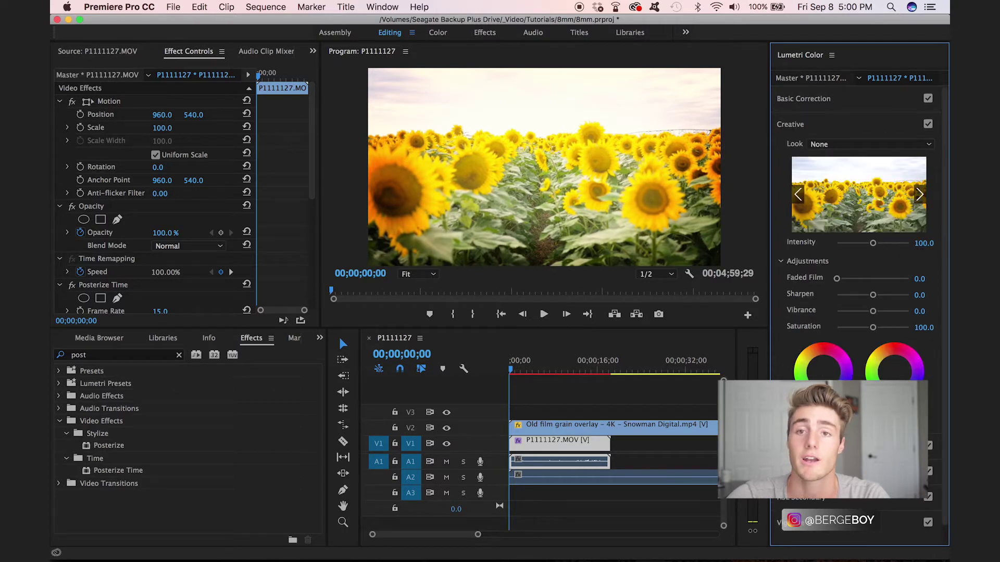
pyautogui.moveTo(873, 313); pyautogui.dragTo(866, 312)
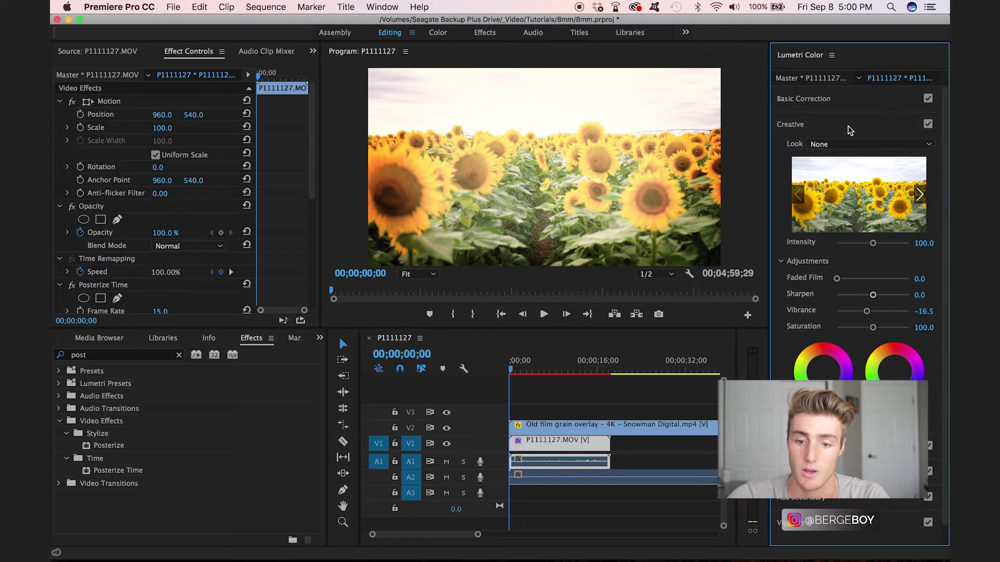
pyautogui.click(831, 527)
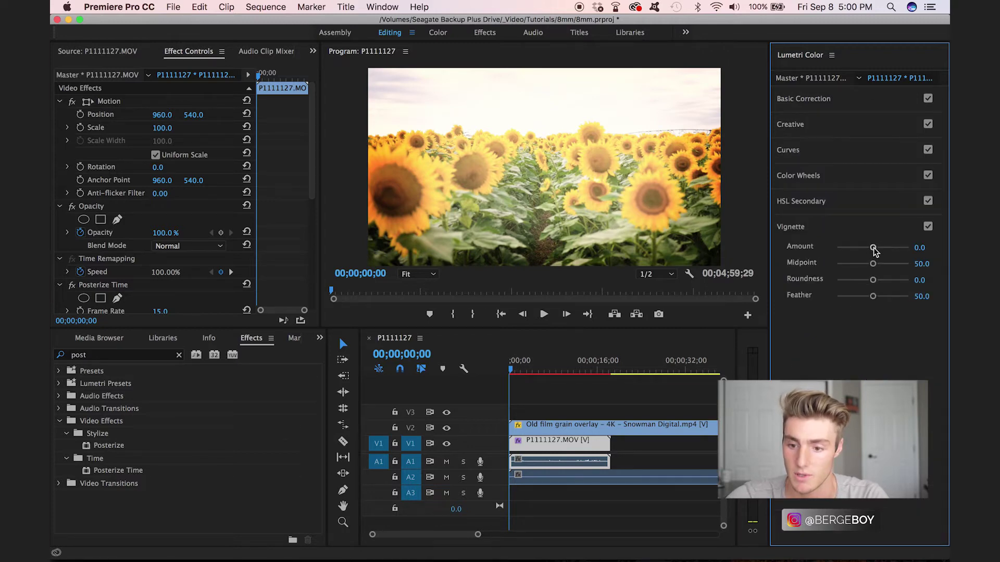
pyautogui.moveTo(874, 250); pyautogui.dragTo(868, 251)
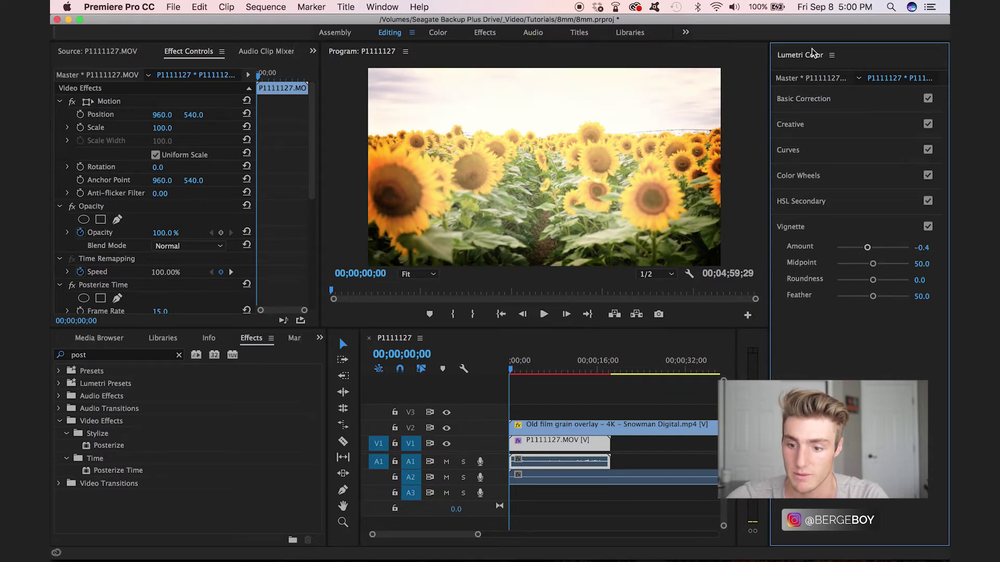
pyautogui.click(640, 459)
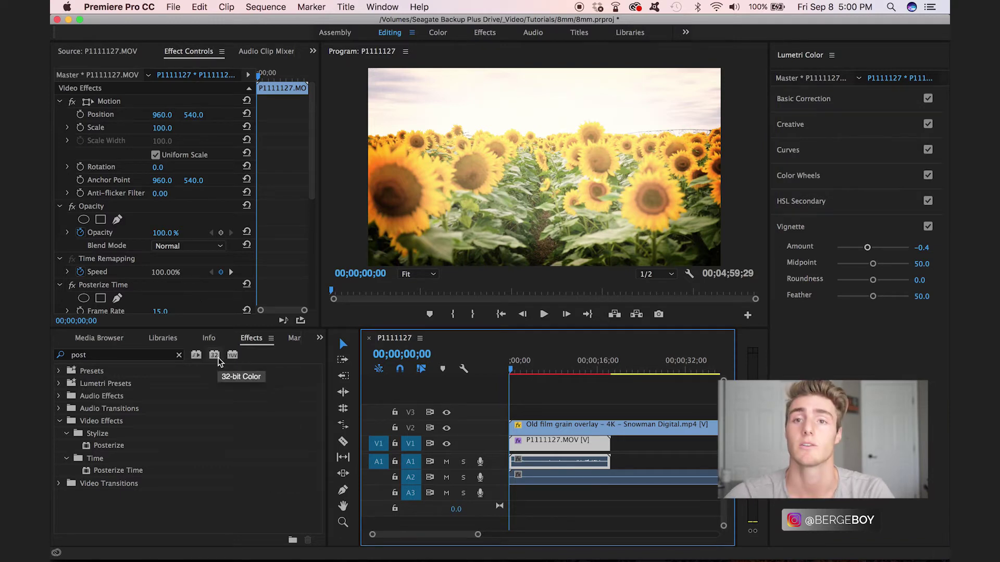
# Find the Noise video effect by searching the effects for "noise" and apply it to clip P1111127.MOV.
pyautogui.click(124, 358)
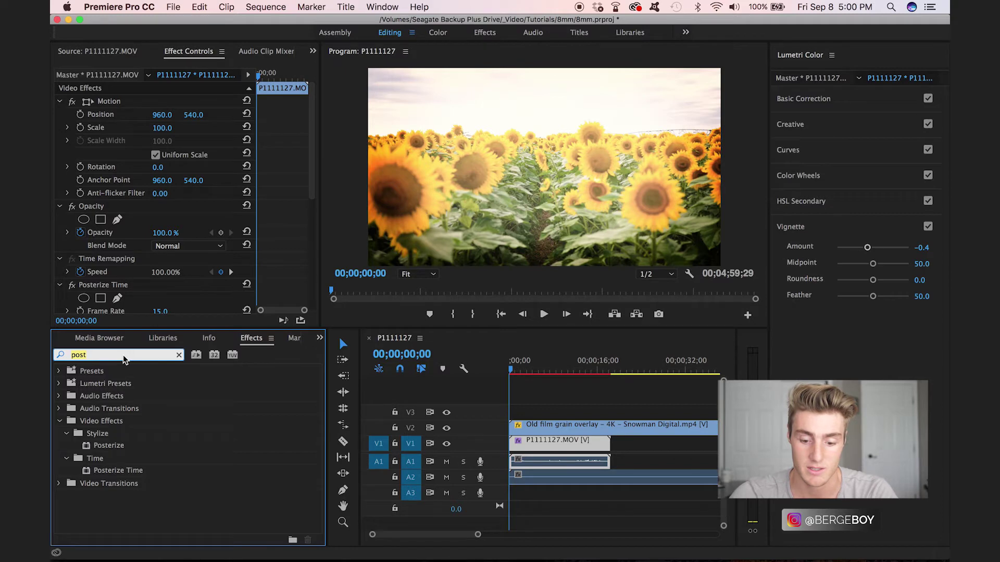
pyautogui.write('noise')
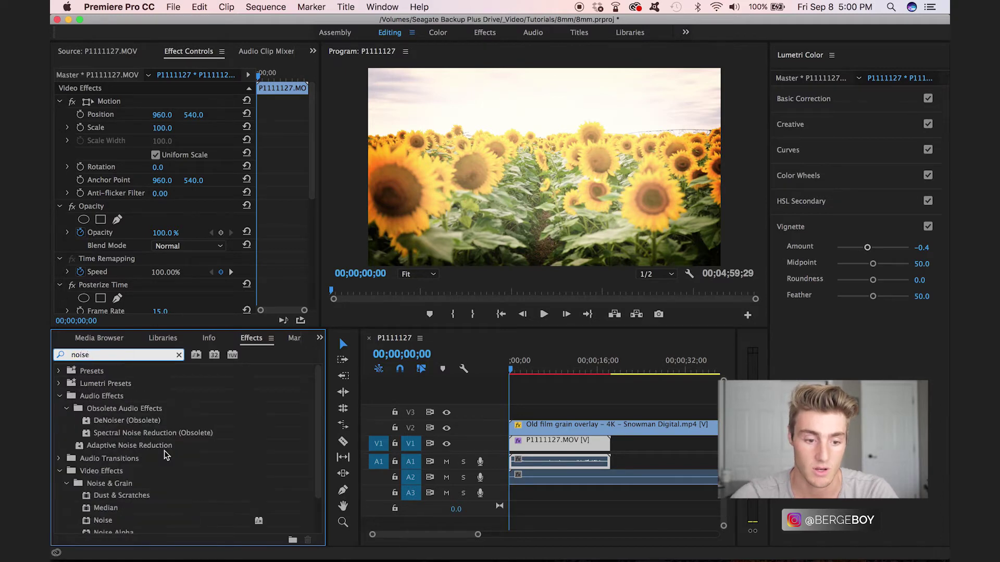
pyautogui.scroll(-3, 163, 451)
pyautogui.scroll(2, 111, 478)
pyautogui.moveTo(103, 503); pyautogui.dragTo(549, 452)
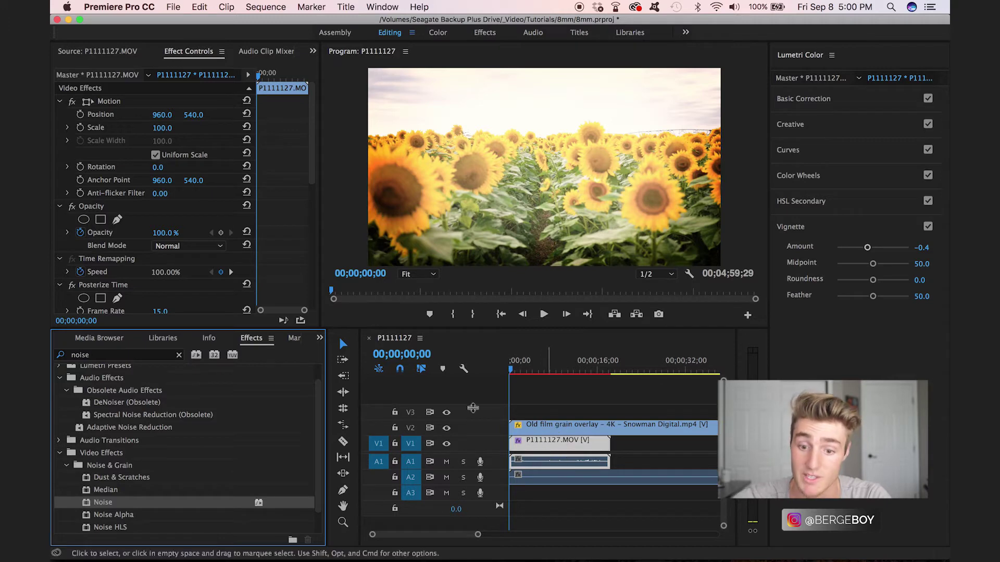
# Set the Noise effect's amount of noise to 11% on clip P1111127.MOV.
pyautogui.scroll(-5, 151, 200)
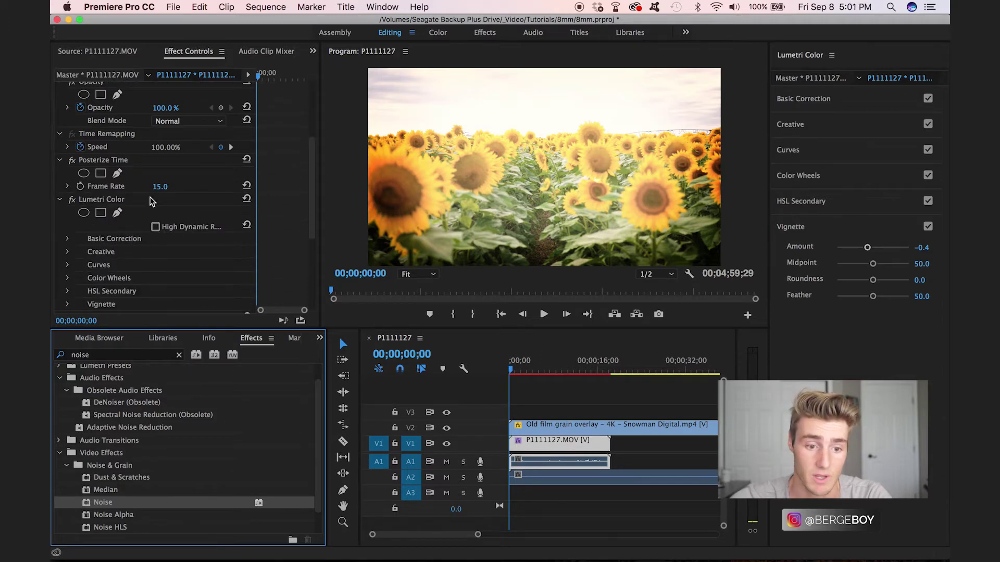
pyautogui.scroll(-6, 151, 200)
pyautogui.click(158, 203)
pyautogui.click(168, 185)
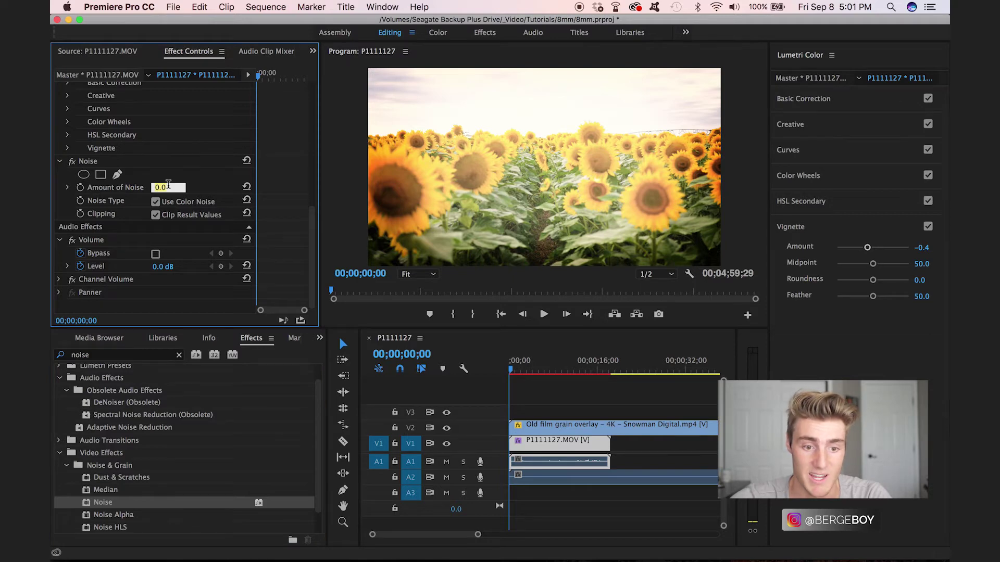
pyautogui.press('Return')
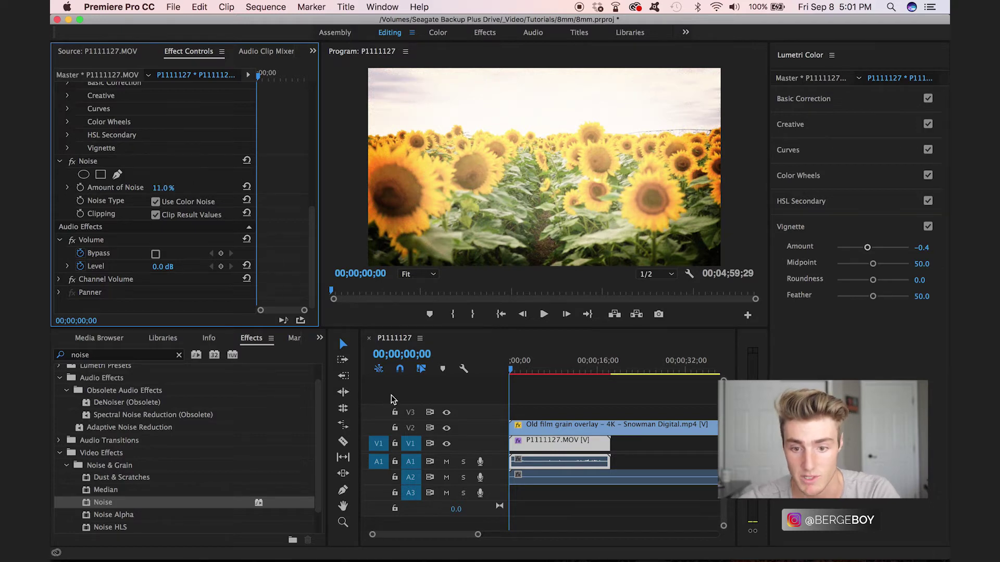
# Set the program monitor's playback resolution to Full and enlarge the monitor in both height and width.
pyautogui.click(652, 279)
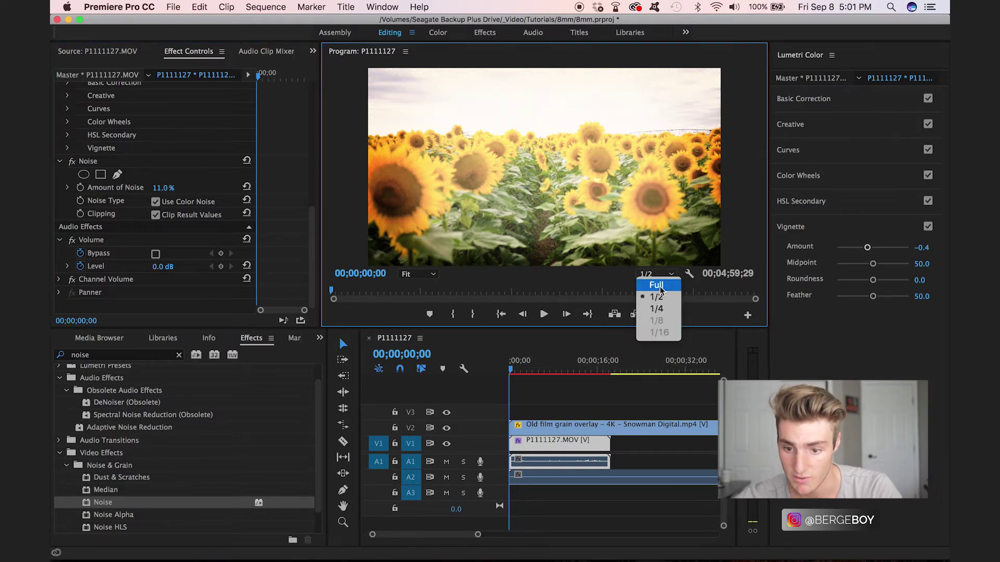
pyautogui.click(661, 290)
pyautogui.moveTo(661, 328); pyautogui.dragTo(721, 509)
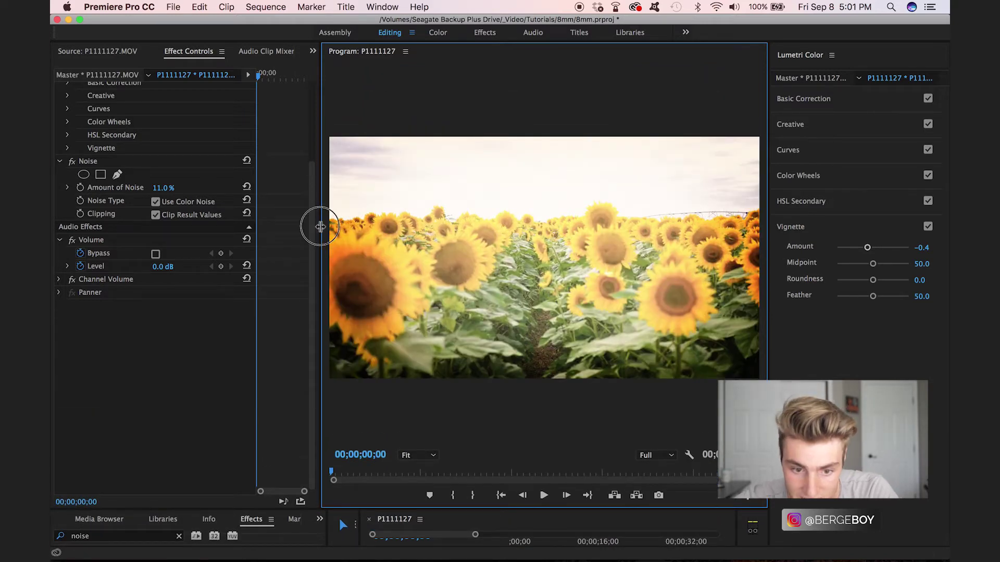
pyautogui.moveTo(318, 229); pyautogui.dragTo(223, 225)
# Play the first seconds of the sequence to inspect the noise, and restore the timeline and effects to view.
pyautogui.press('space')
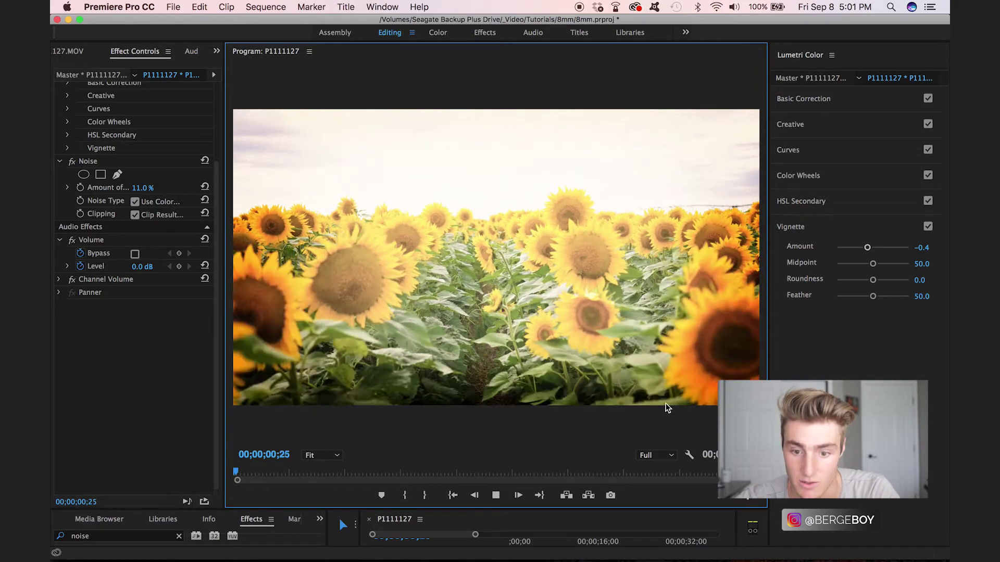
pyautogui.press('space')
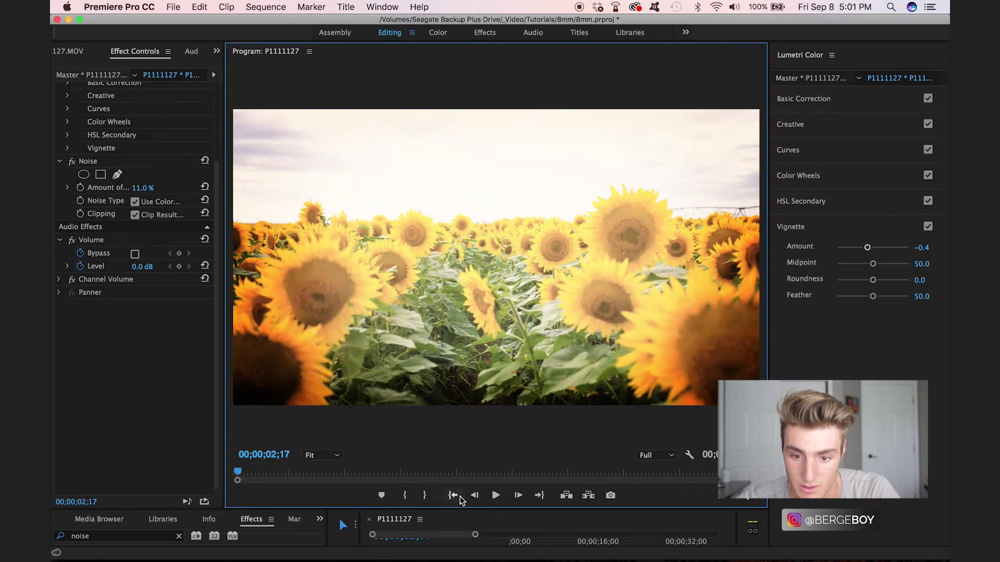
pyautogui.press('`')
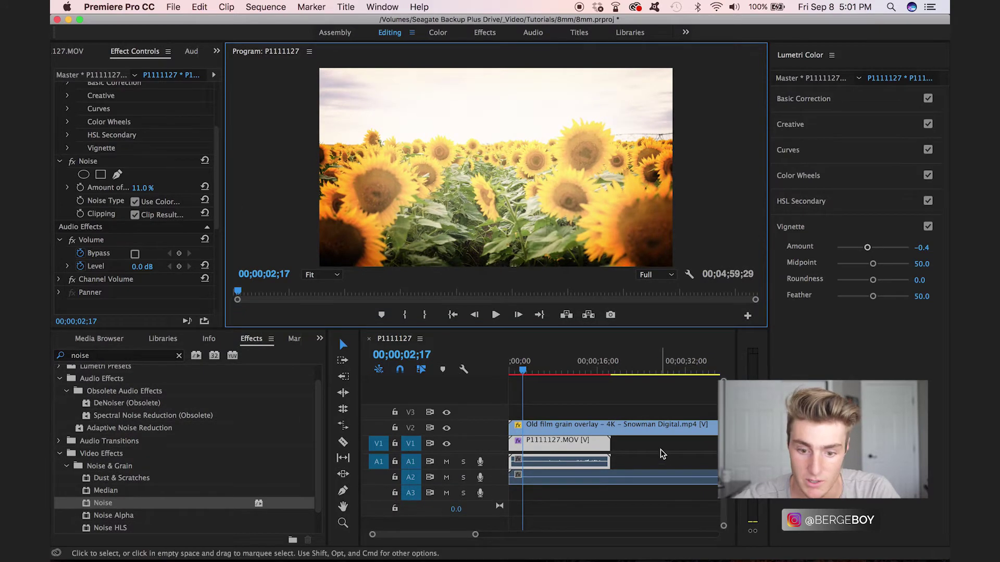
# Lower the clip's Lumetri Creative Sharpen to -37.4, play back the softened footage, and reduce Sharpen a little further.
pyautogui.click(854, 123)
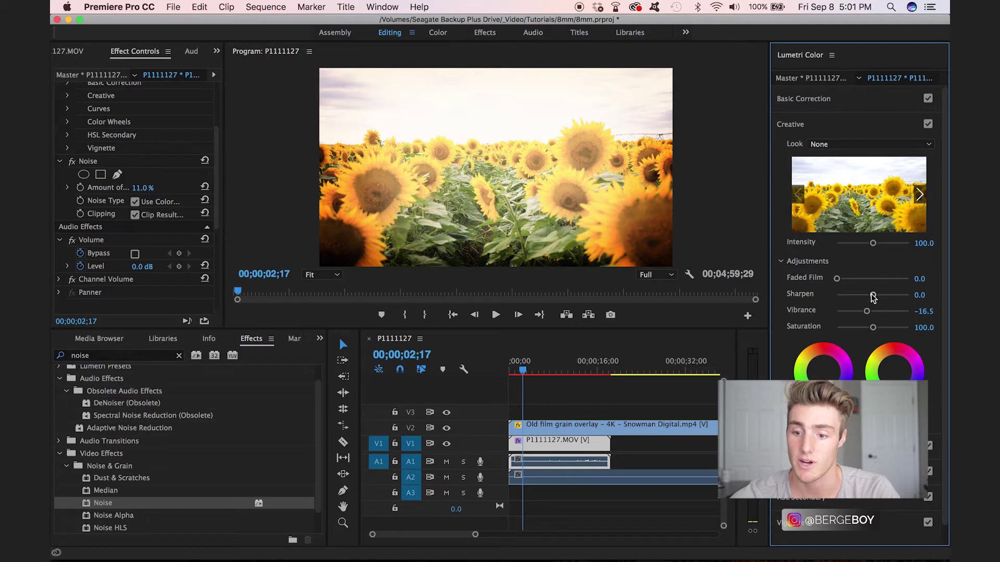
pyautogui.moveTo(873, 297); pyautogui.dragTo(860, 297)
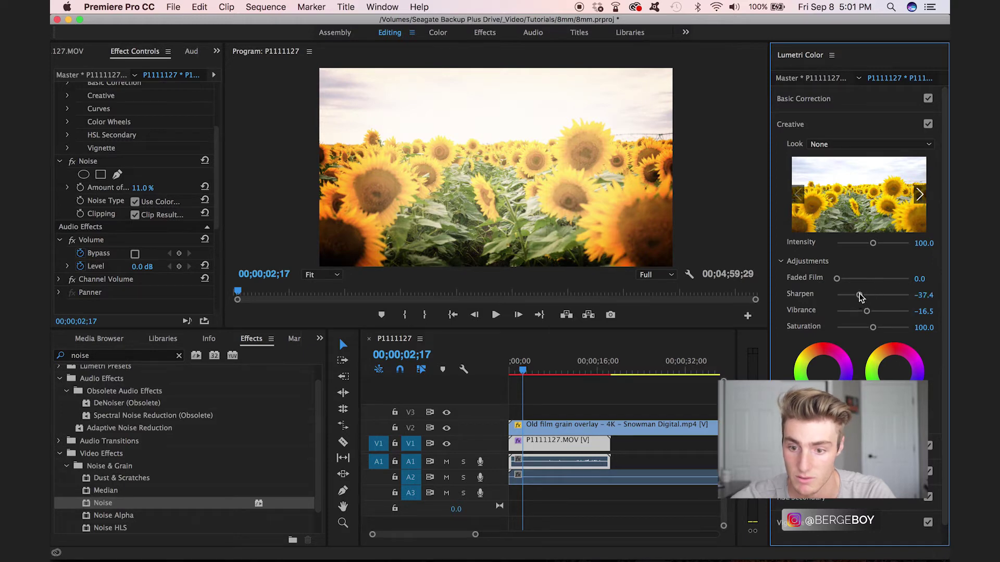
pyautogui.press('space')
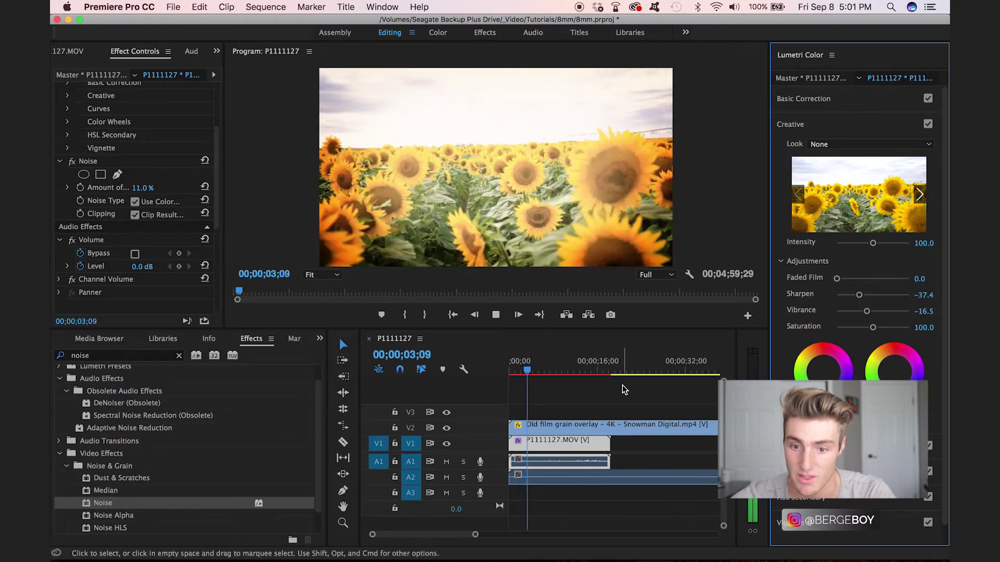
pyautogui.click(537, 375)
pyautogui.moveTo(536, 375); pyautogui.dragTo(533, 372)
pyautogui.moveTo(859, 296); pyautogui.dragTo(853, 297)
pyautogui.moveTo(571, 332); pyautogui.dragTo(583, 366)
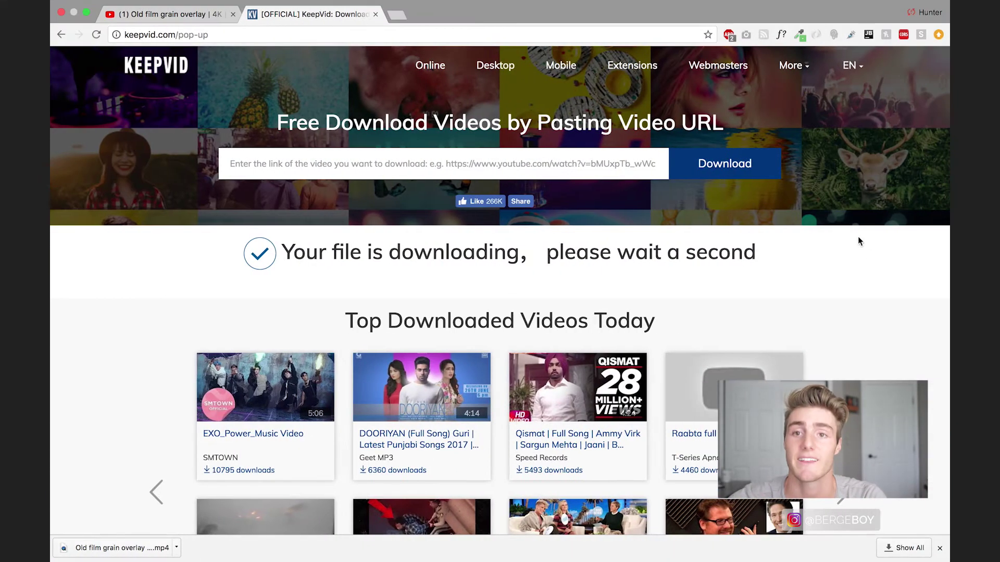
# Search YouTube for "8mm film sound effect".
pyautogui.click(172, 15)
pyautogui.click(326, 61)
pyautogui.hotkey('alt', 'shift', 'Left')
pyautogui.press('BackSpace')
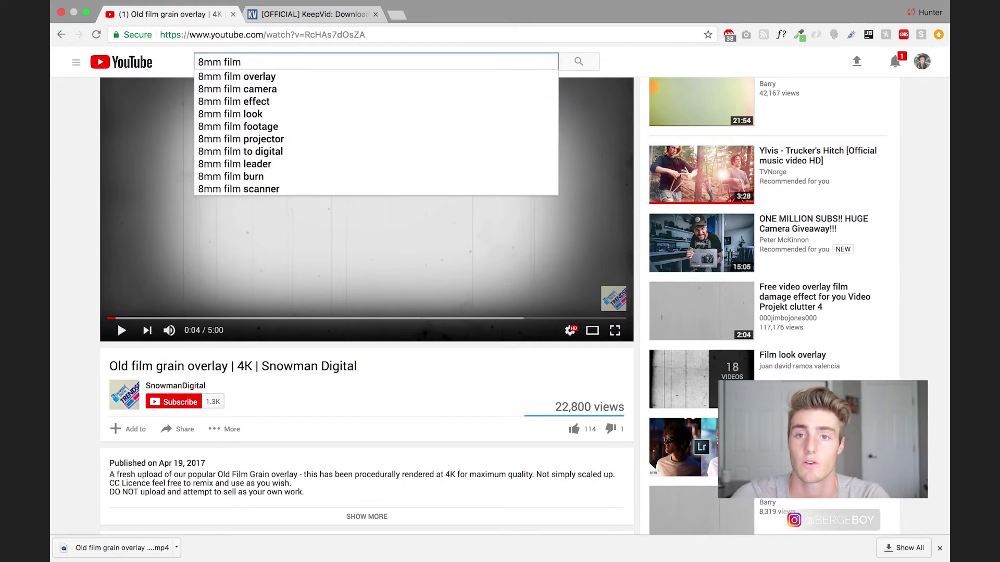
pyautogui.write('sound effect')
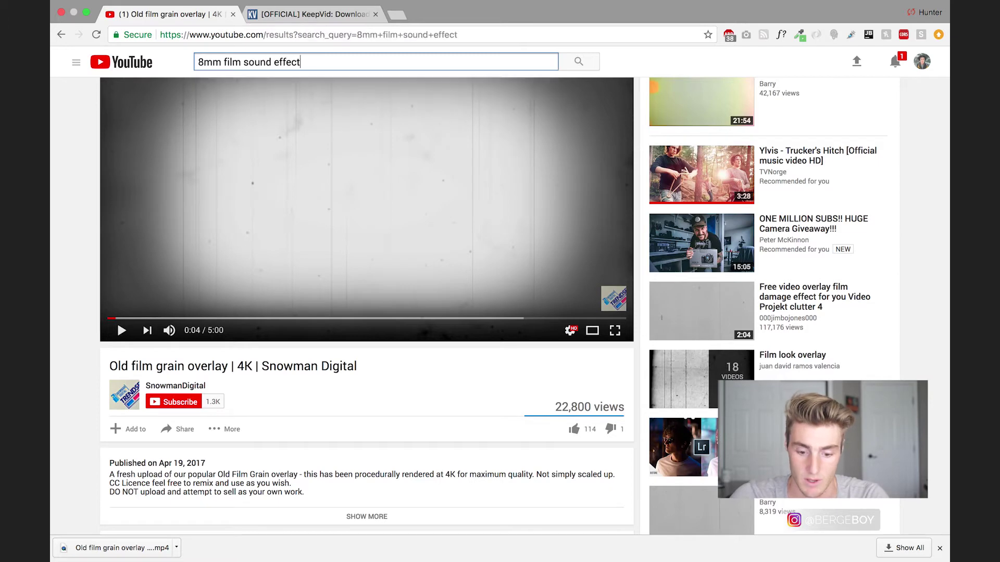
pyautogui.press('Return')
# Open the "Super 8mm Film Camera SOUND Effect" video by Sound Effects Public Domain and skip ahead to about 0:10 to listen.
pyautogui.scroll(-1, 598, 250)
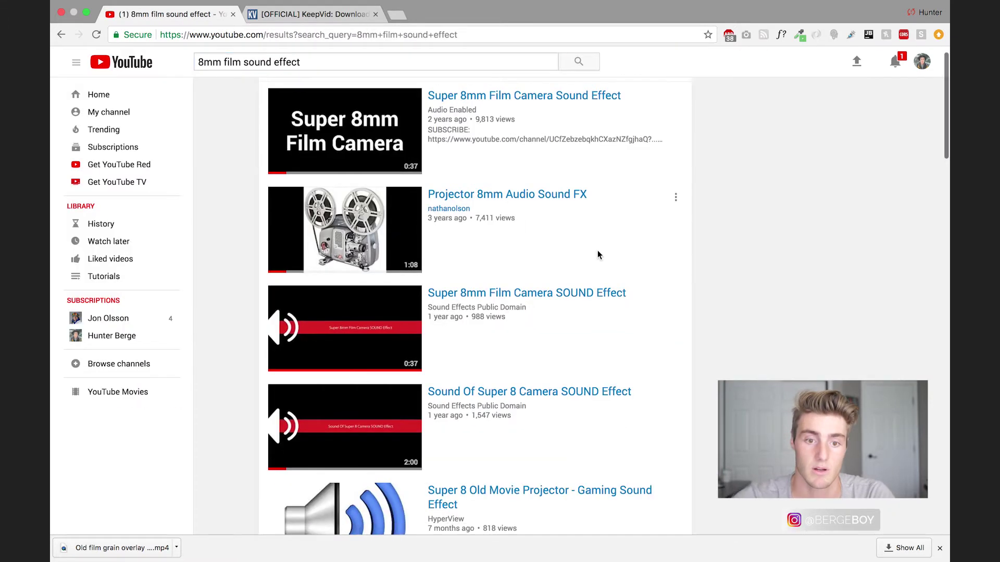
pyautogui.scroll(-2, 744, 317)
pyautogui.scroll(2, 521, 313)
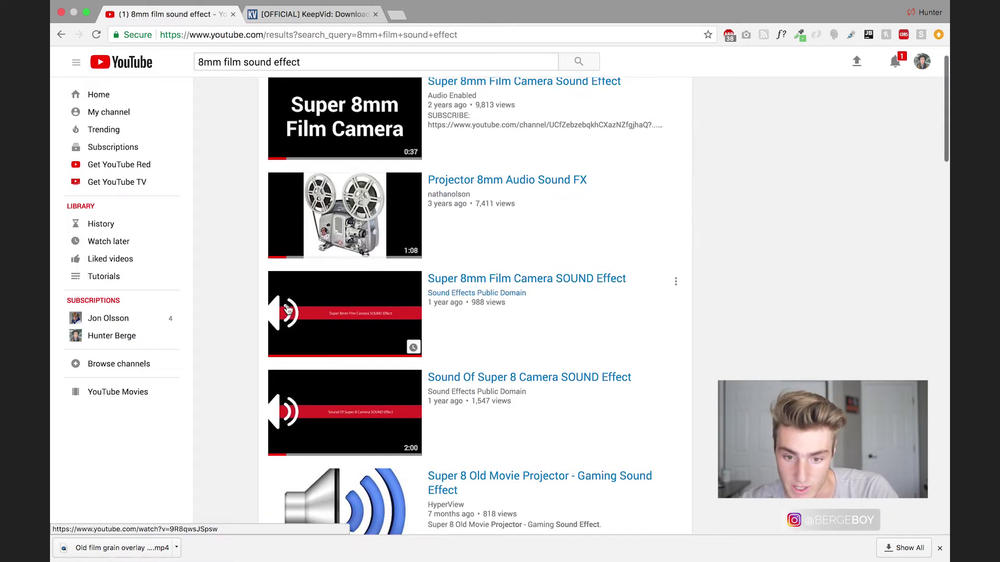
pyautogui.click(288, 311)
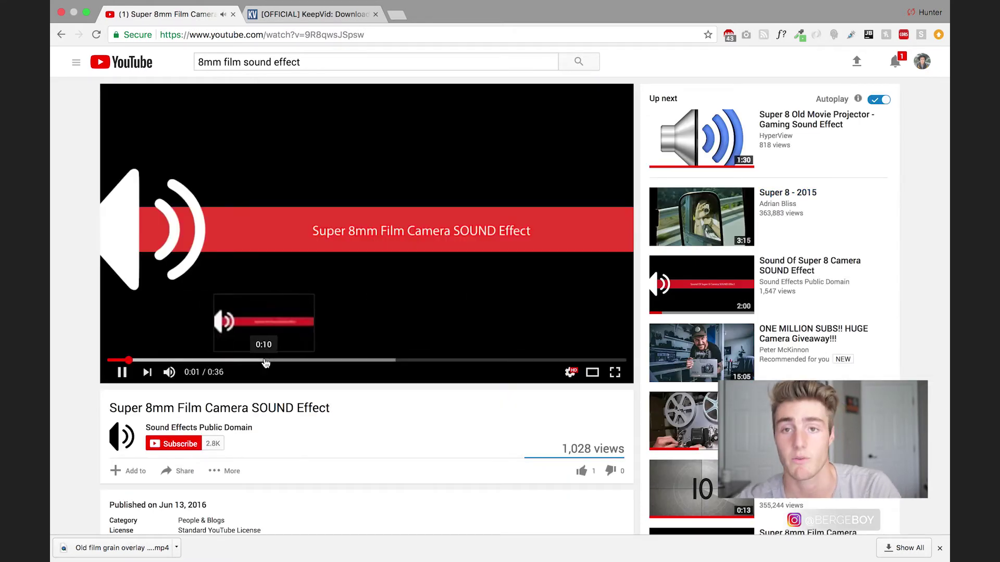
pyautogui.click(267, 360)
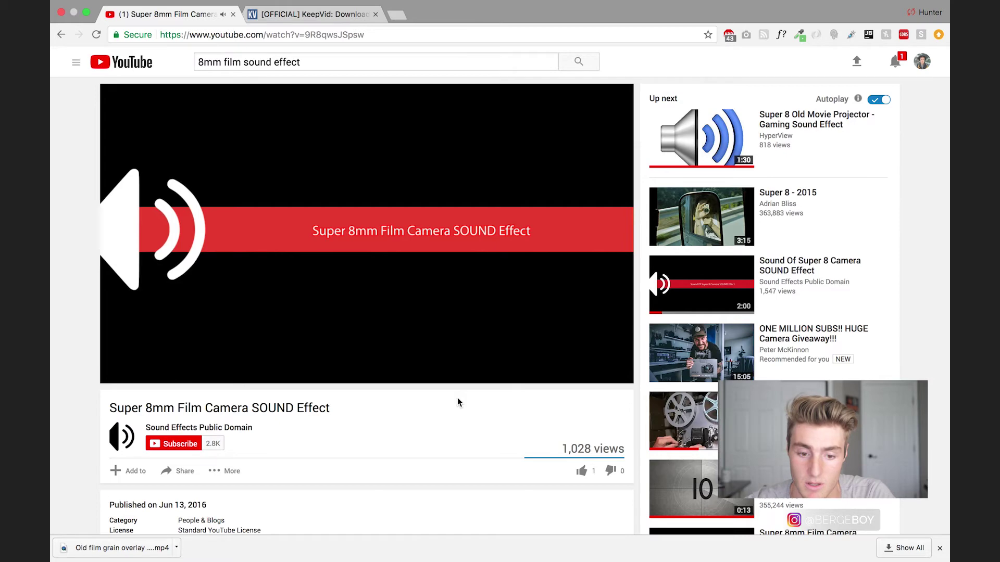
# Try to convert the sound effect video's link to MP3 on ytmp3.cc in a new browser tab.
pyautogui.click(334, 38)
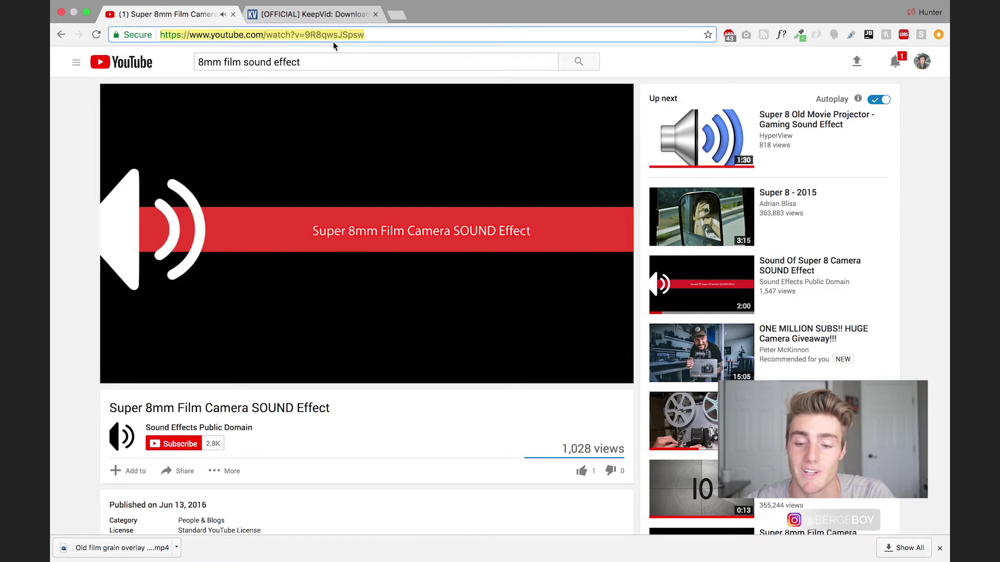
pyautogui.click(454, 236)
pyautogui.click(405, 19)
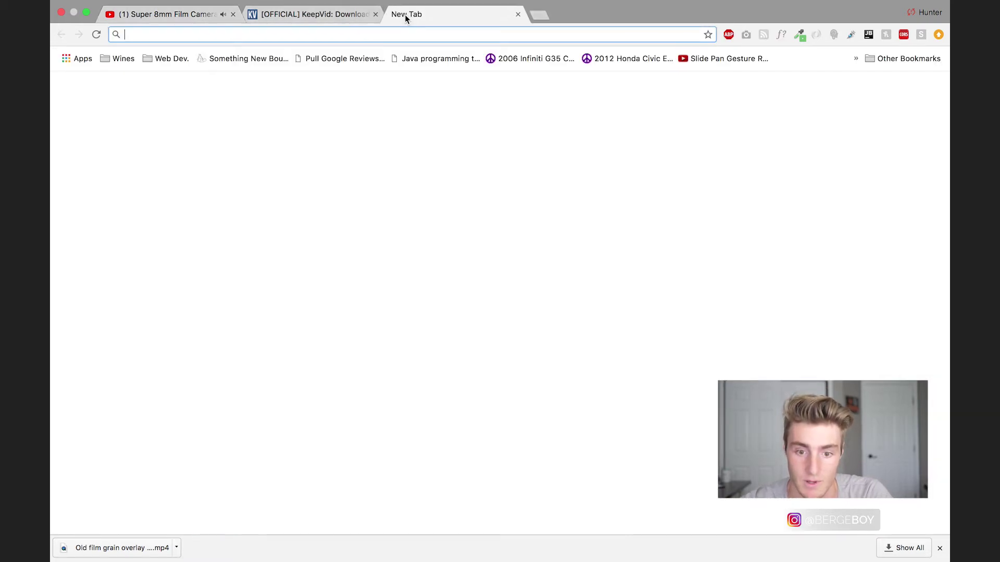
pyautogui.write('ytmp')
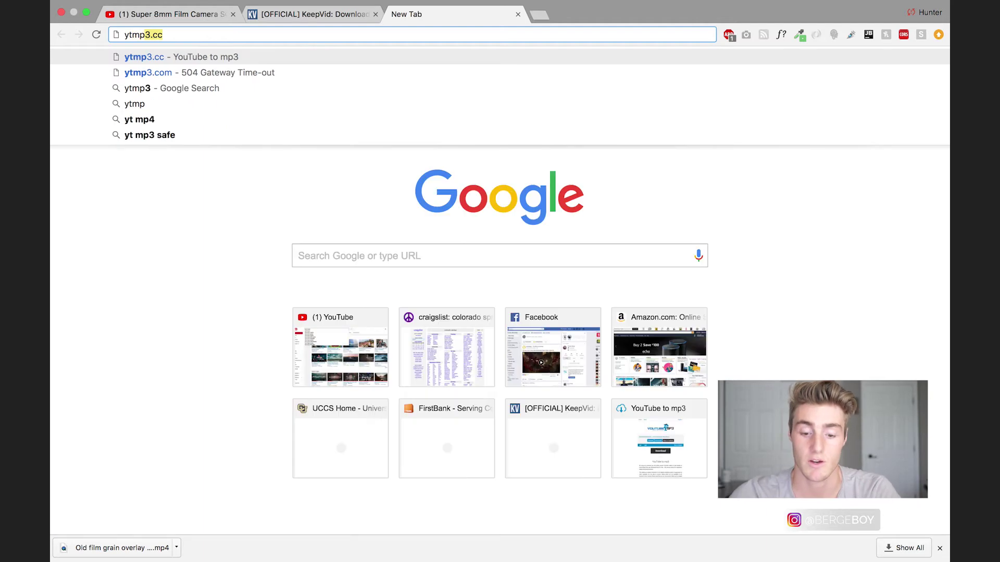
pyautogui.write('3.cc')
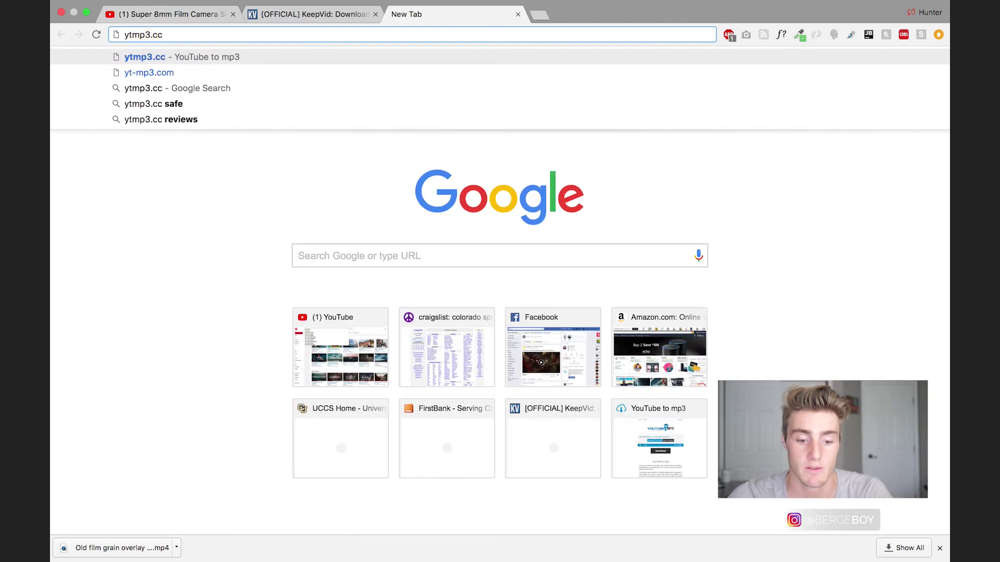
pyautogui.press('Return')
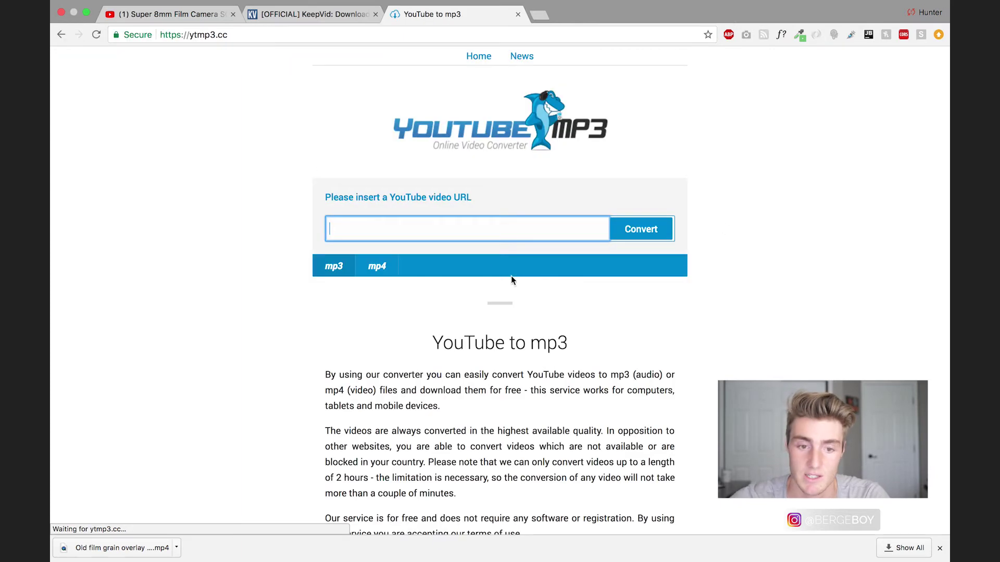
pyautogui.press('super+v')
pyautogui.click(641, 241)
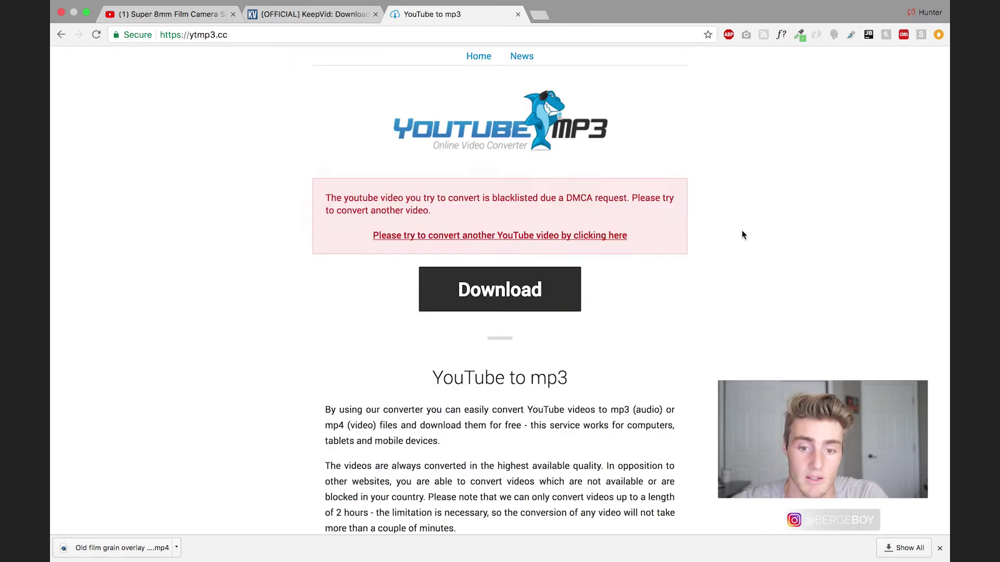
pyautogui.moveTo(409, 190); pyautogui.dragTo(510, 197)
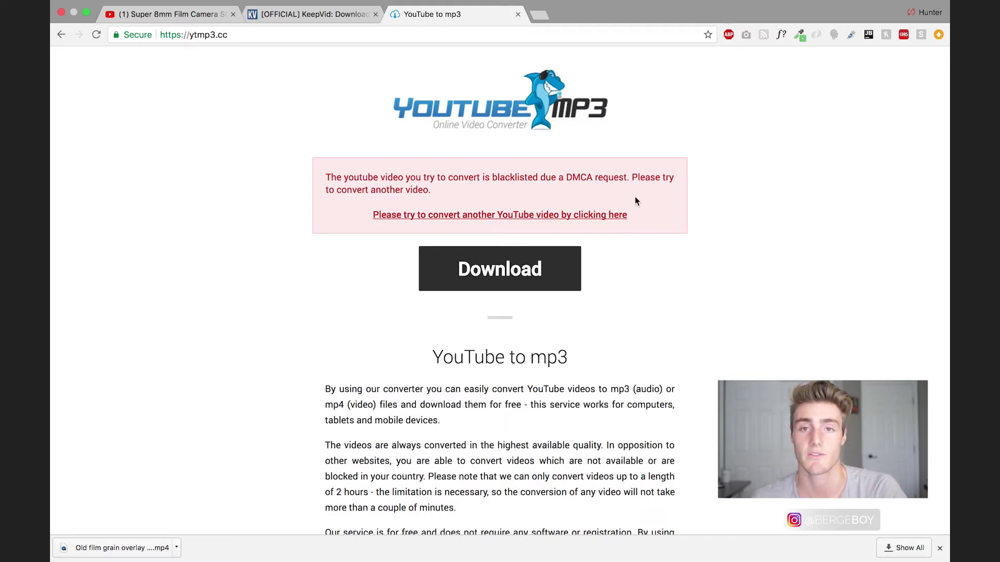
pyautogui.moveTo(521, 177); pyautogui.dragTo(648, 208)
pyautogui.click(673, 212)
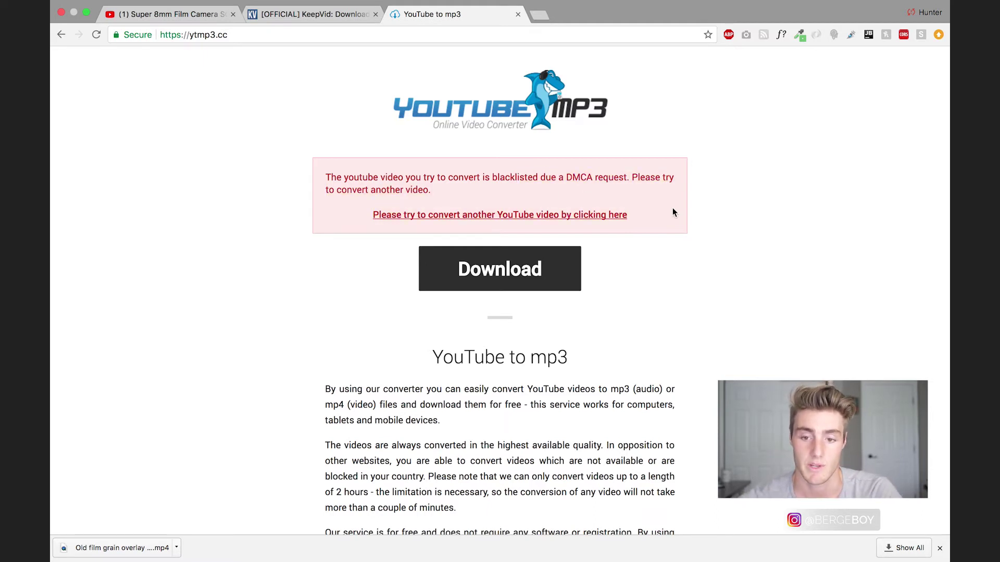
pyautogui.click(166, 14)
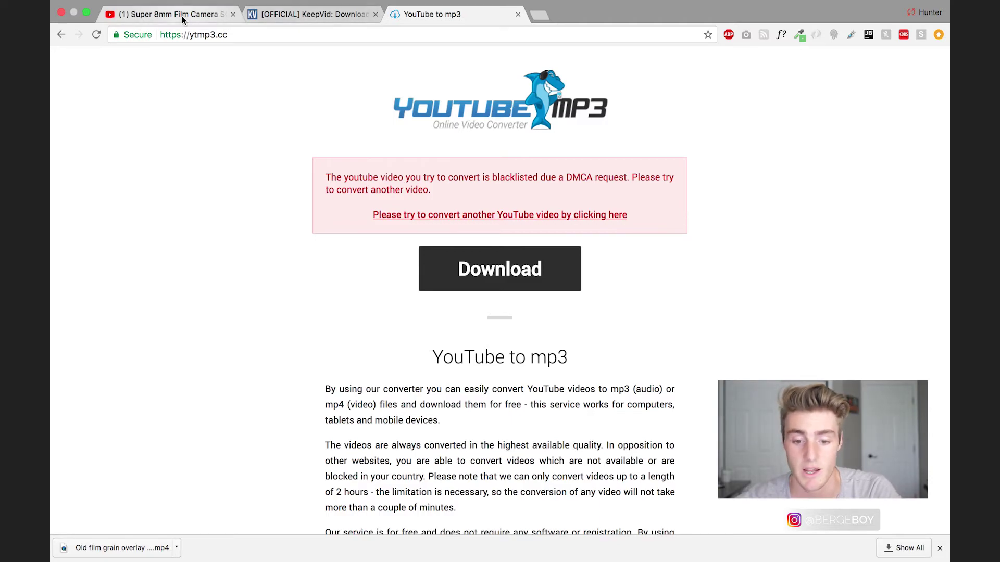
pyautogui.scroll(-1, 348, 465)
pyautogui.scroll(2, 485, 449)
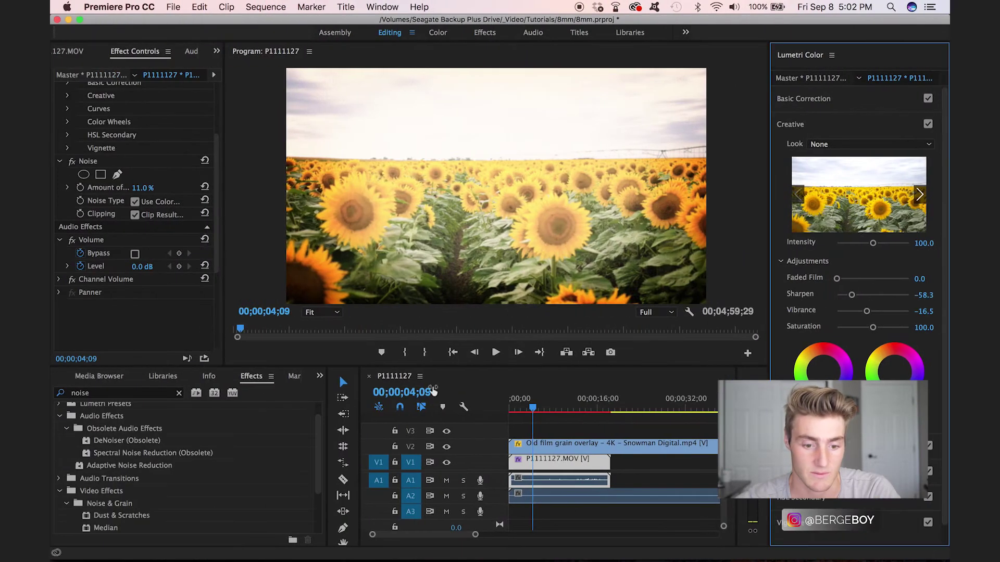
# Import Super 8mm Film Camera Sound Effect.mp4 from the Downloads folder into the Premiere Pro project.
pyautogui.click(91, 540)
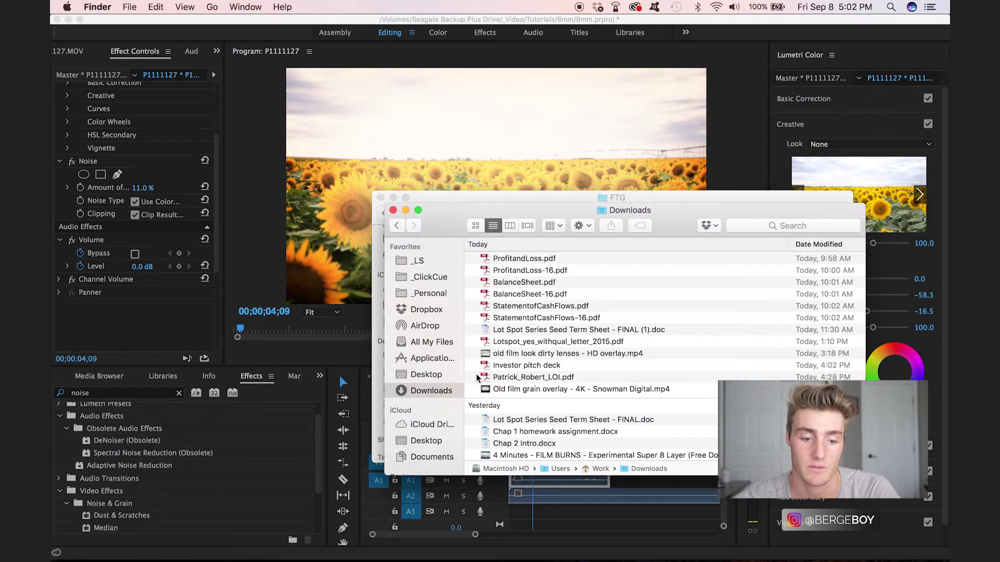
pyautogui.scroll(-5, 643, 307)
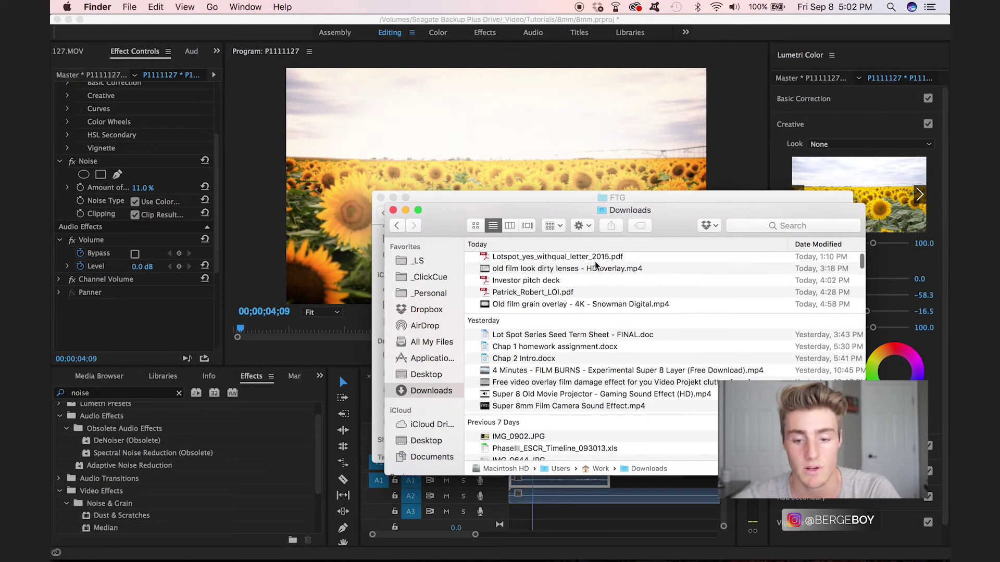
pyautogui.click(566, 394)
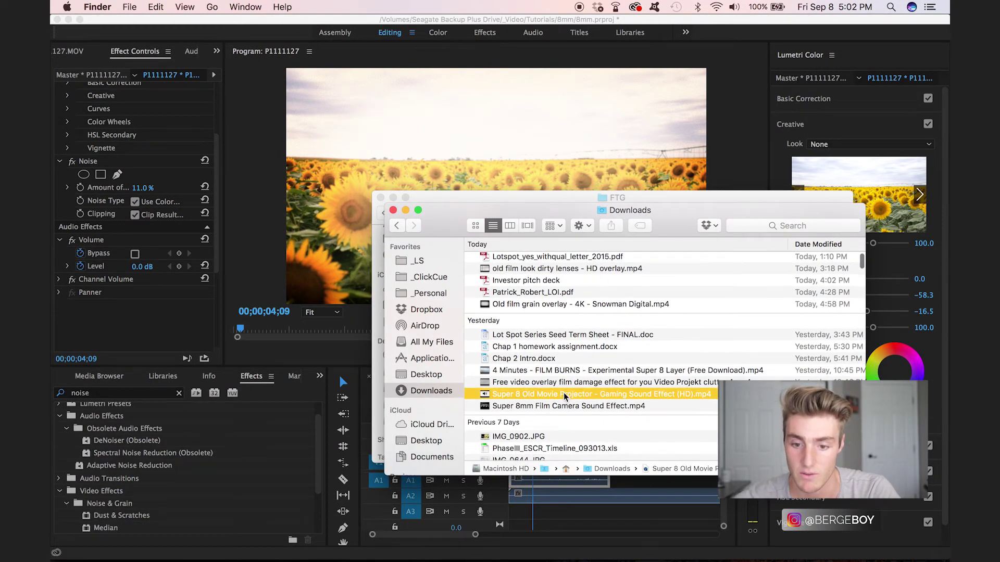
pyautogui.click(596, 406)
pyautogui.moveTo(613, 409); pyautogui.dragTo(239, 461)
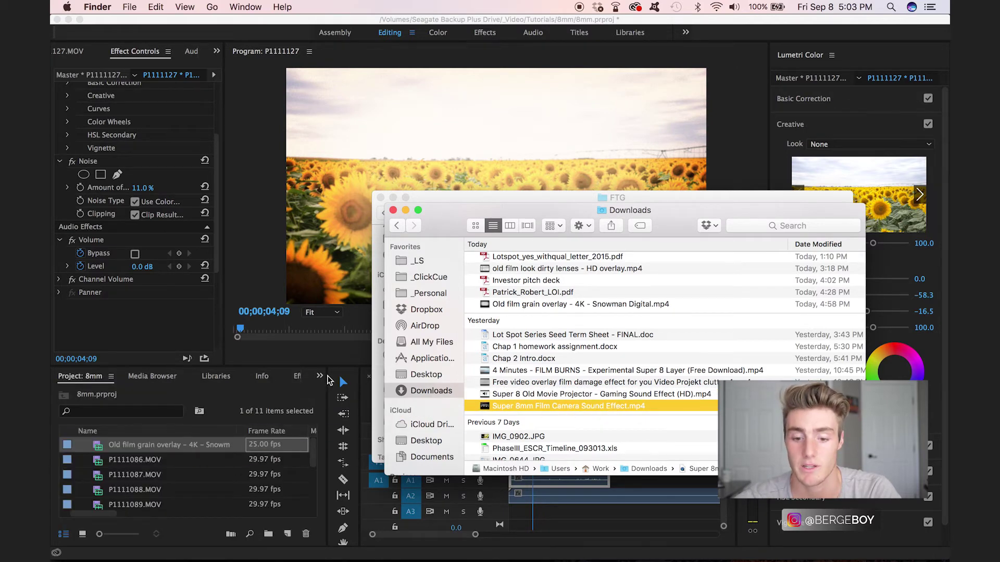
pyautogui.click(329, 382)
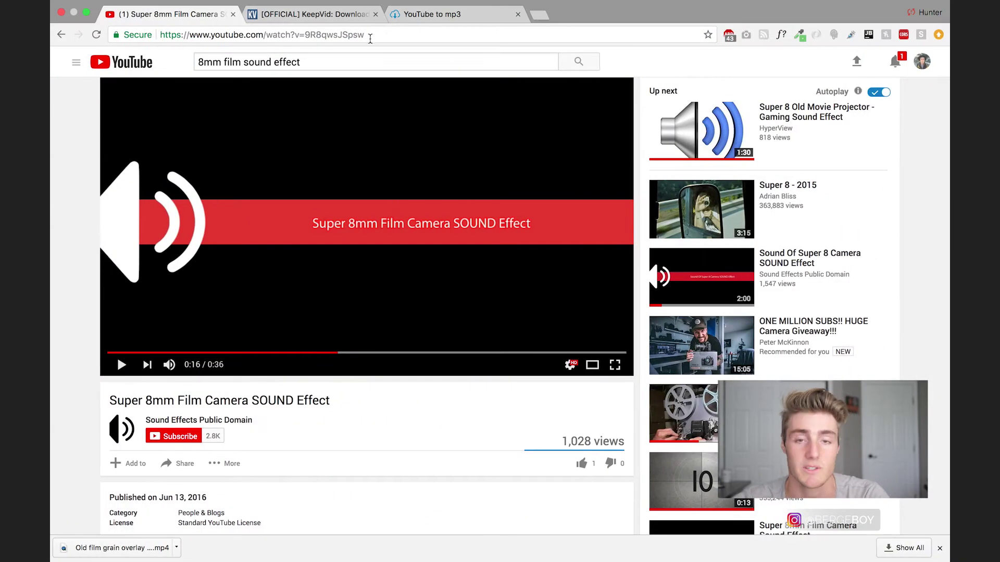
# In the browser, copy the sound effect video's link and submit it for download on KeepVid.
pyautogui.click(370, 35)
pyautogui.press('super+c')
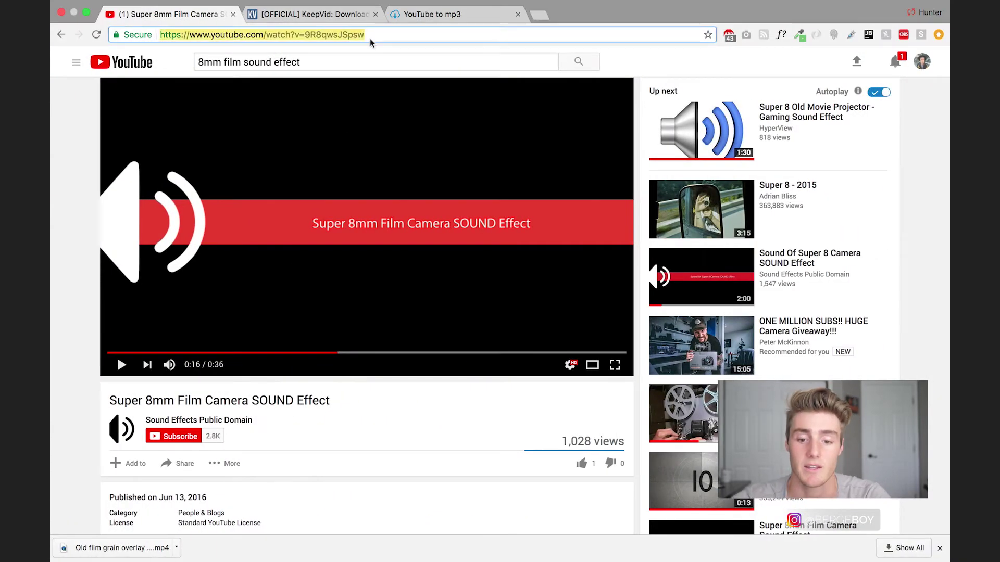
pyautogui.click(343, 14)
pyautogui.click(376, 167)
pyautogui.press('super+v')
pyautogui.click(759, 163)
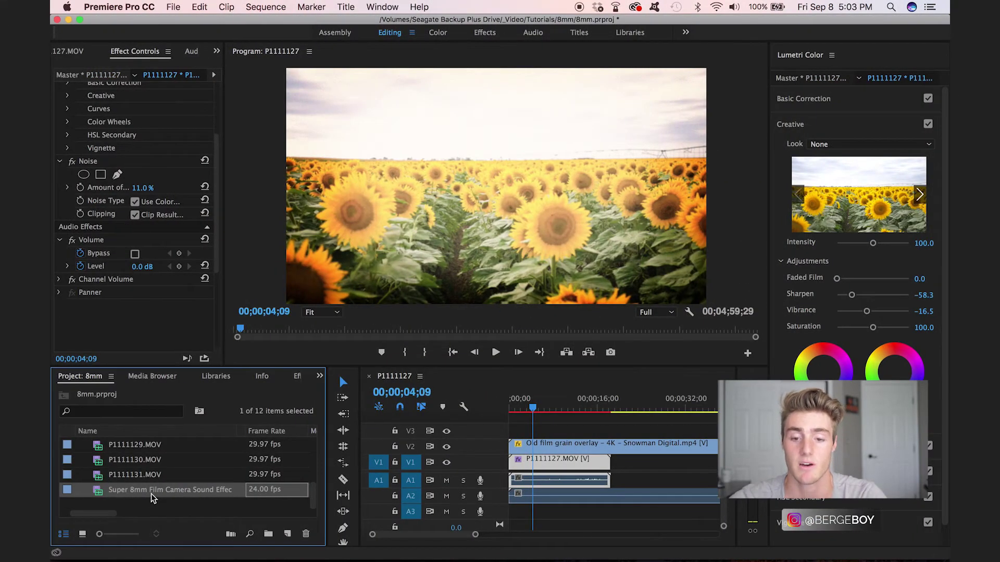
# Place the Super 8mm Film Camera Sound Effect clip after P1111127.MOV in the Premiere Pro sequence and unlink its audio and video.
pyautogui.moveTo(153, 498); pyautogui.dragTo(664, 475)
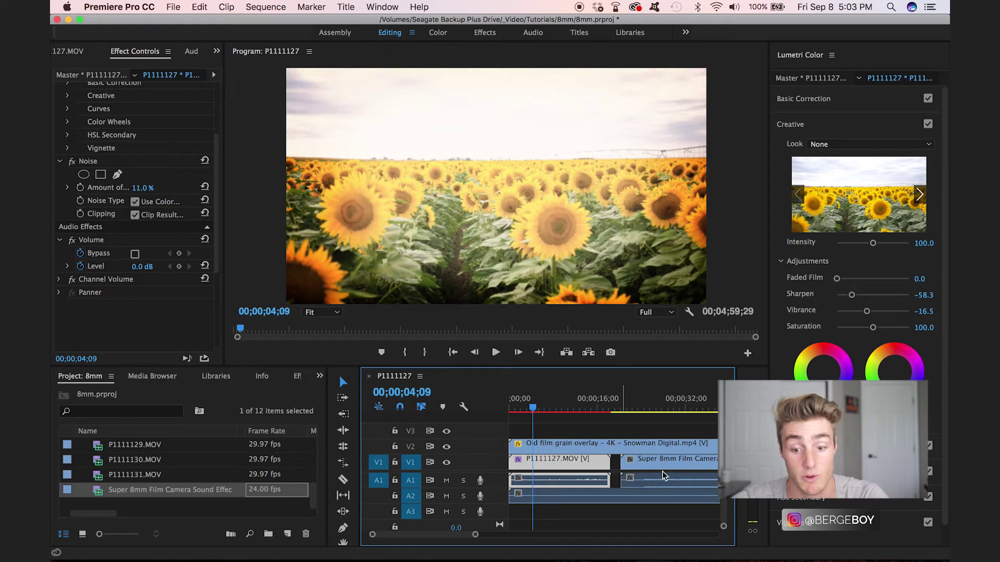
pyautogui.click(664, 475)
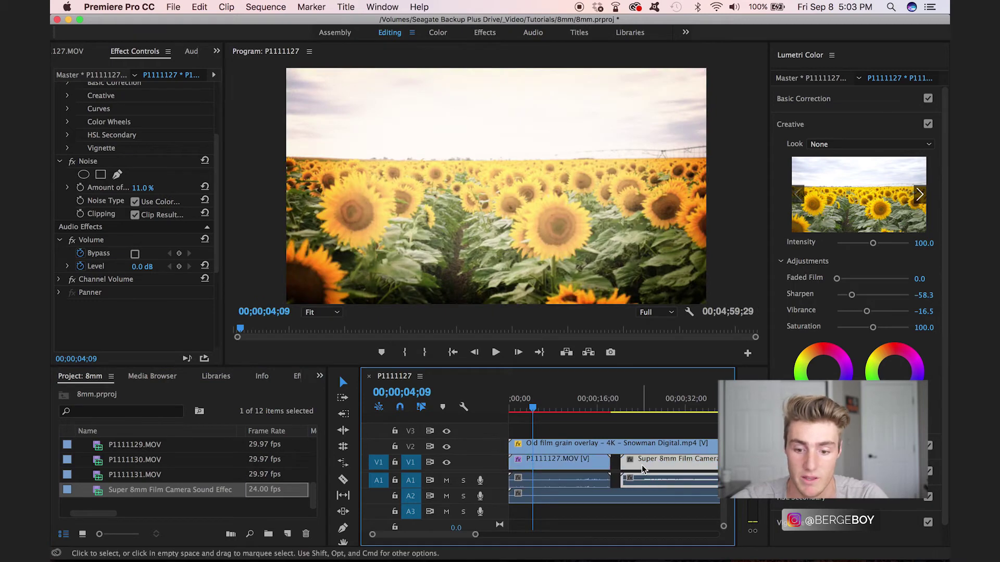
pyautogui.rightClick(668, 474)
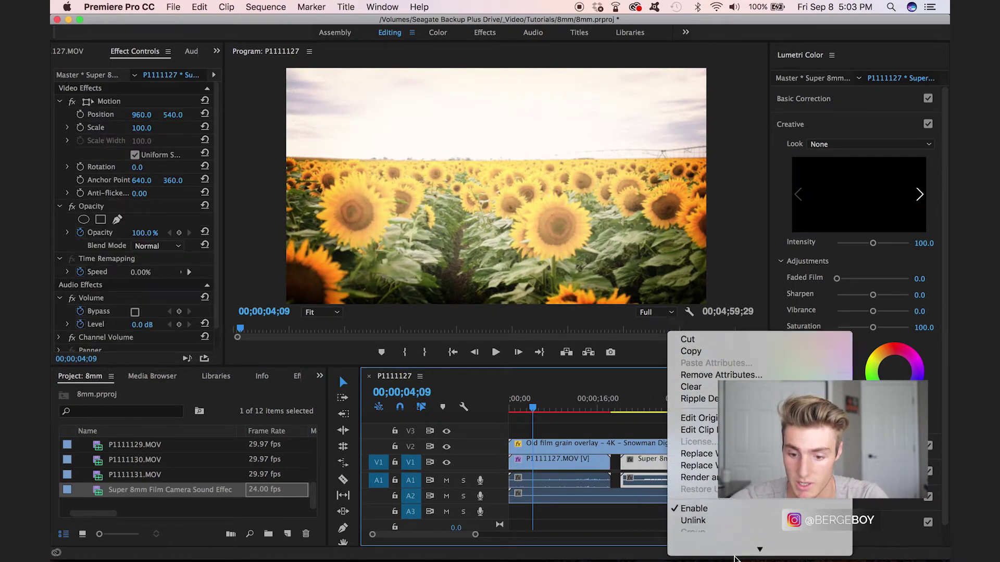
pyautogui.click(700, 474)
# Delete the sound effect clip's video portion and move its audio to the start of track A3.
pyautogui.click(675, 465)
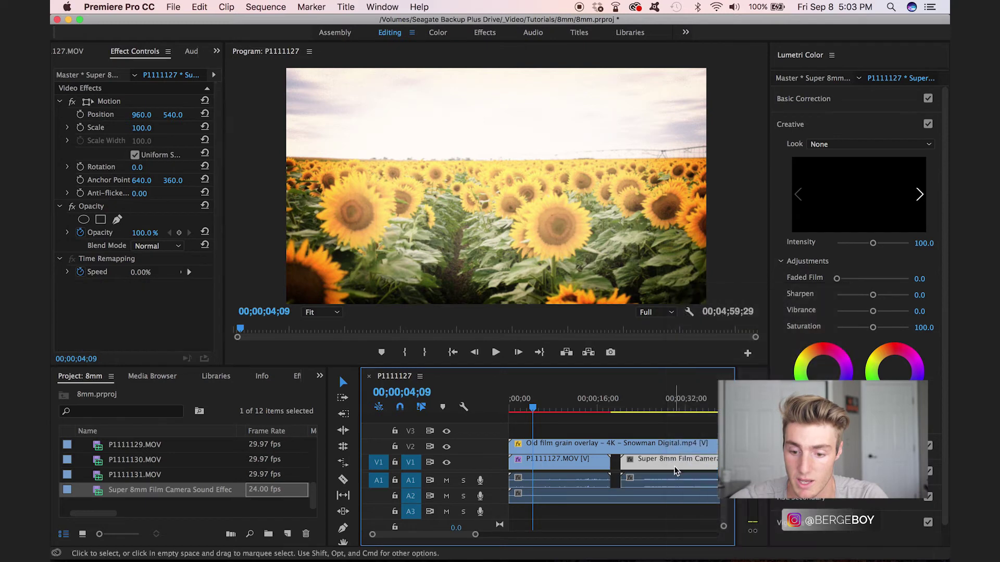
pyautogui.press('Delete')
pyautogui.moveTo(684, 491); pyautogui.dragTo(535, 515)
# Play the opening seconds of the sequence to check the added projector sound.
pyautogui.moveTo(520, 404); pyautogui.dragTo(492, 409)
pyautogui.press('space')
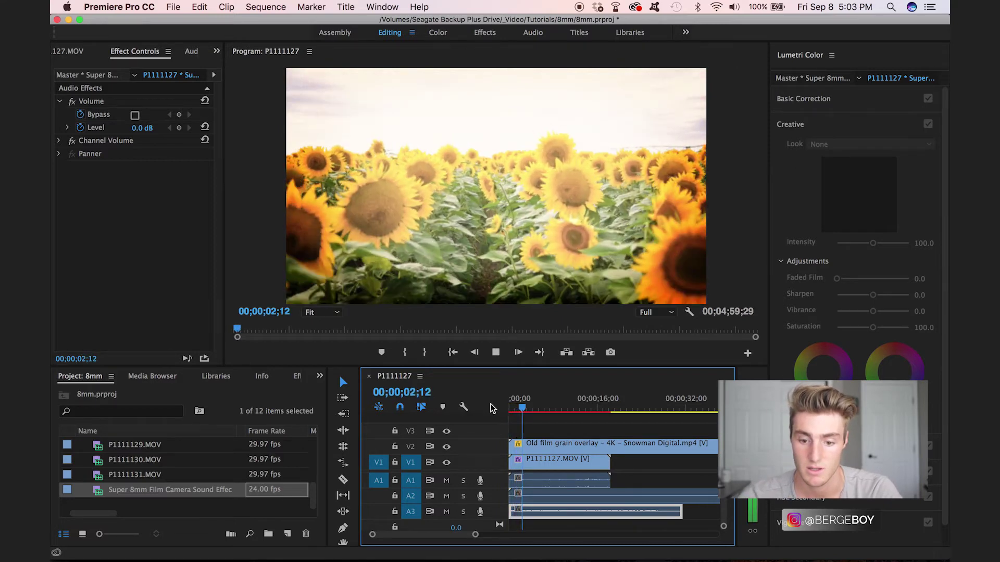
pyautogui.press('space')
pyautogui.click(557, 461)
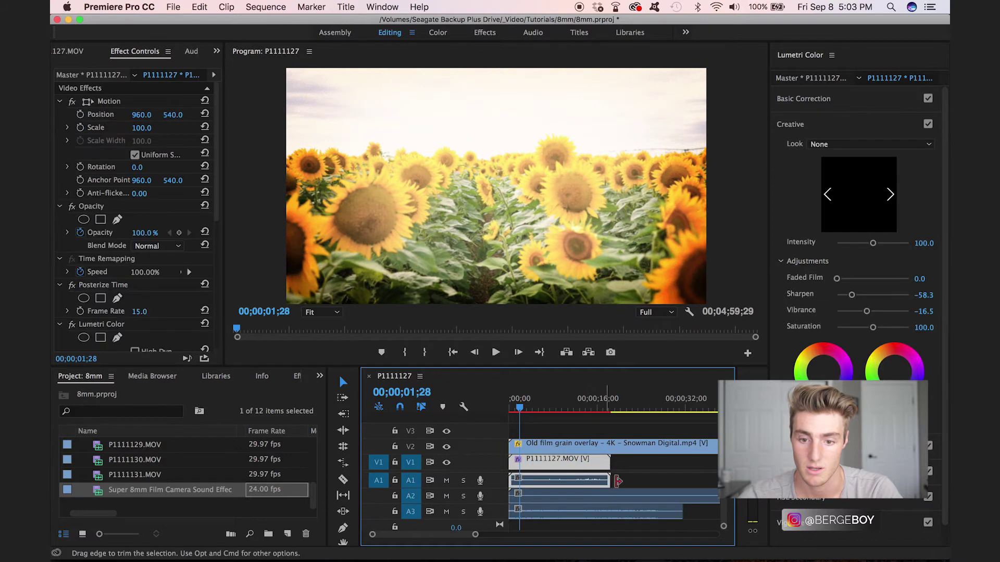
pyautogui.rightClick(599, 486)
pyautogui.scroll(-5, 682, 521)
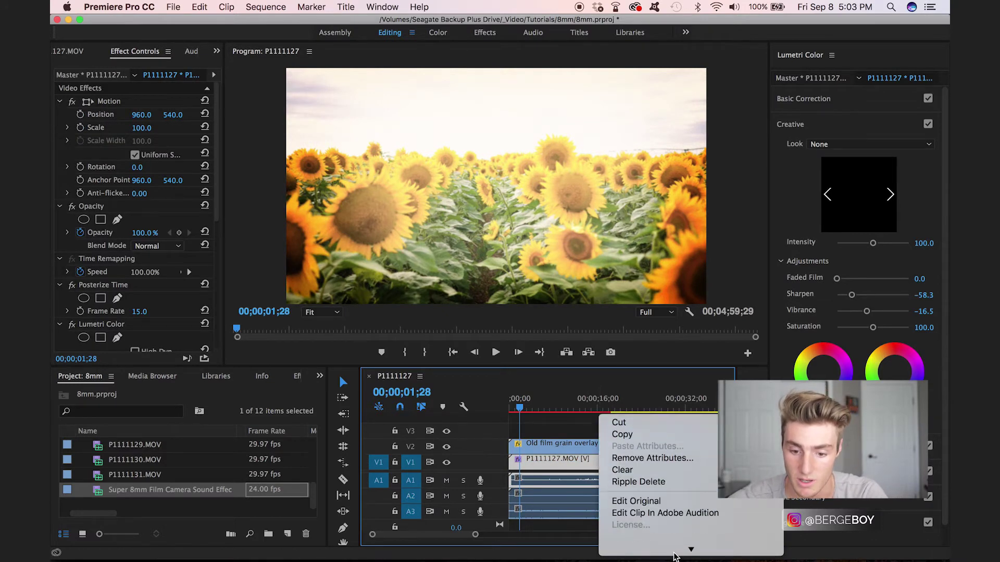
pyautogui.click(654, 533)
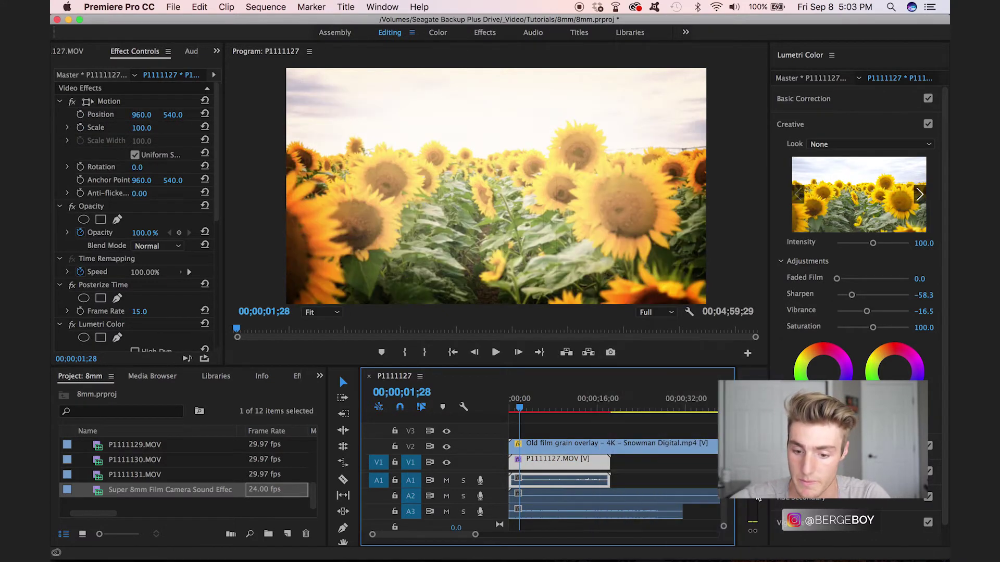
# Expand audio track A1 and lower the volume of P1111127.MOV's audio, checking the mix by playing it back.
pyautogui.moveTo(722, 478); pyautogui.dragTo(722, 488)
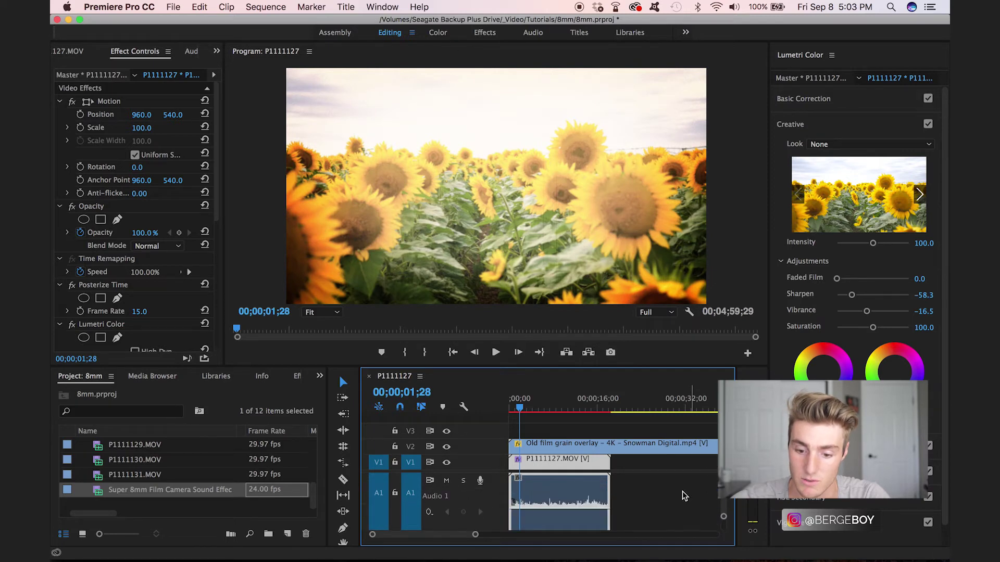
pyautogui.moveTo(545, 516); pyautogui.dragTo(544, 524)
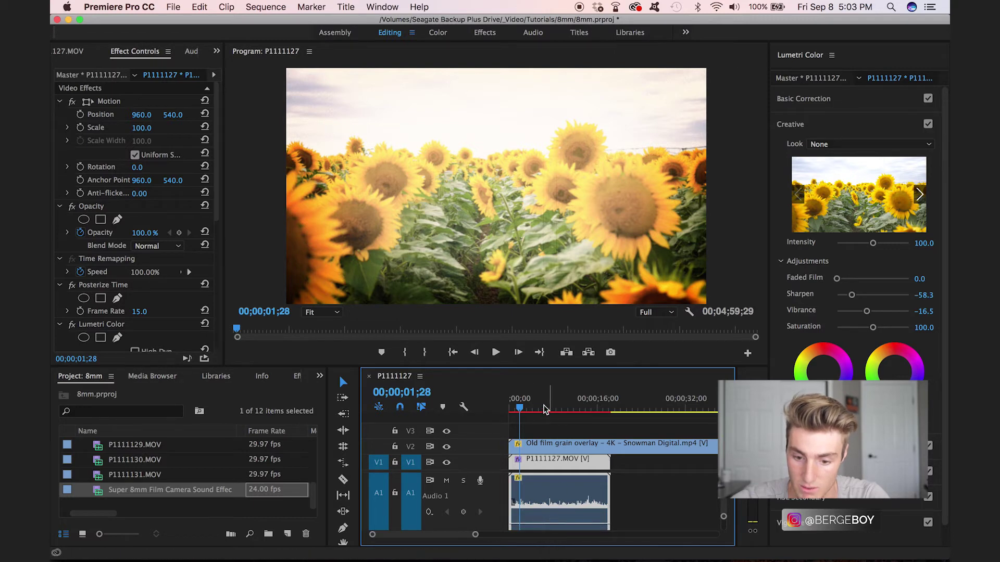
pyautogui.press('space')
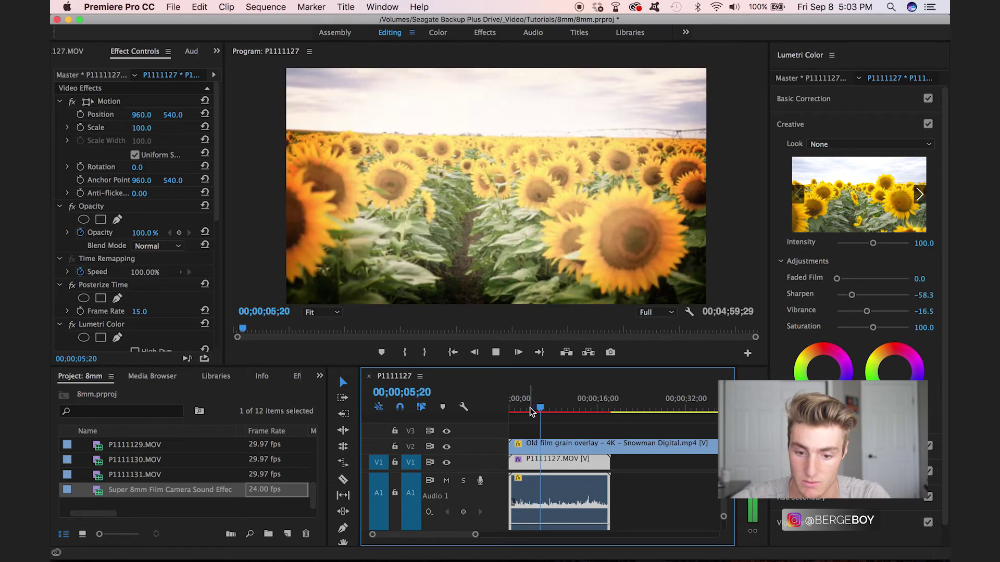
pyautogui.click(531, 411)
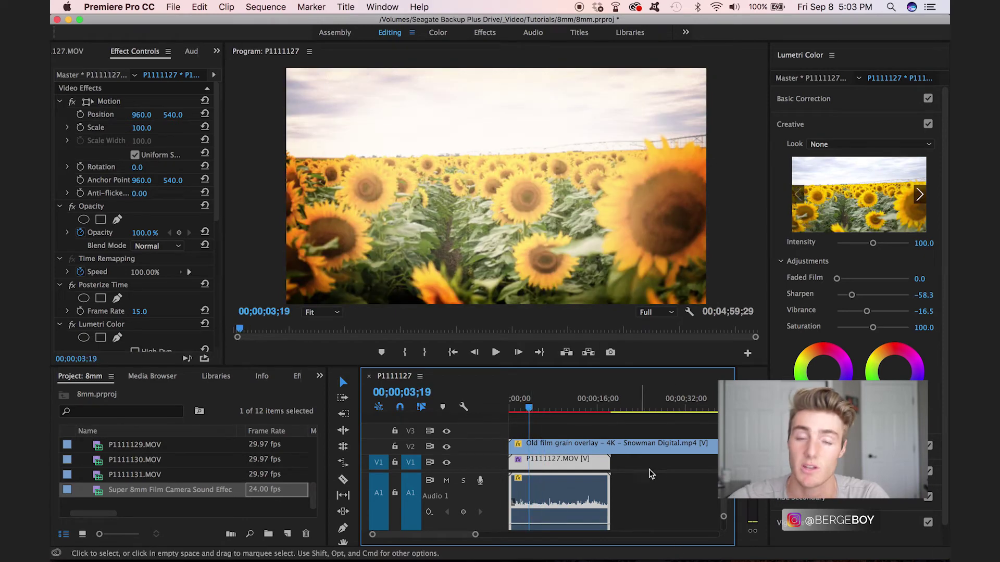
# Reduce the height of the audio tracks in the timeline and switch to Finder.
pyautogui.click(724, 519)
pyautogui.moveTo(724, 519)
pyautogui.mouseDown()
pyautogui.moveTo(743, 529)
pyautogui.moveTo(735, 535)
pyautogui.mouseUp()
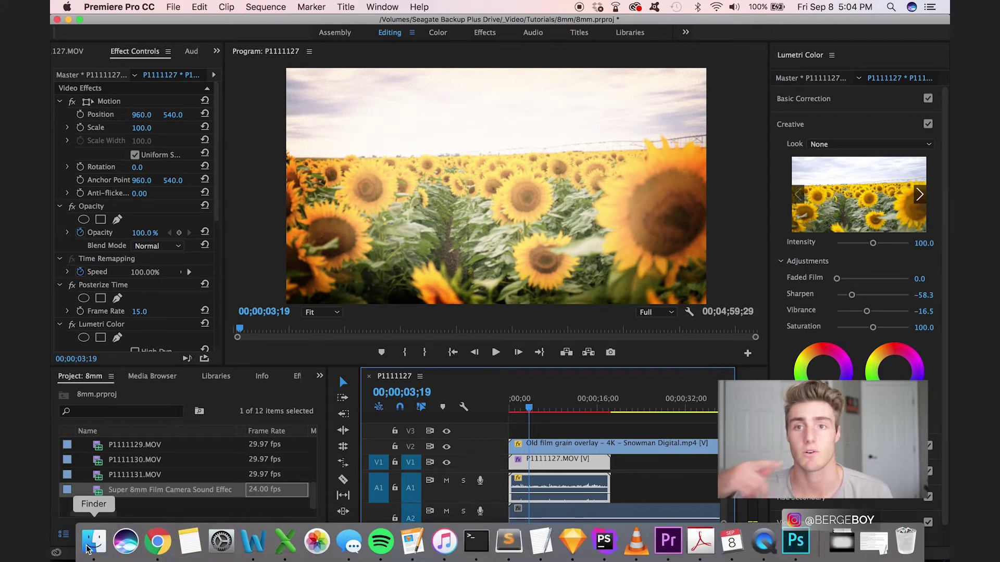
pyautogui.click(89, 544)
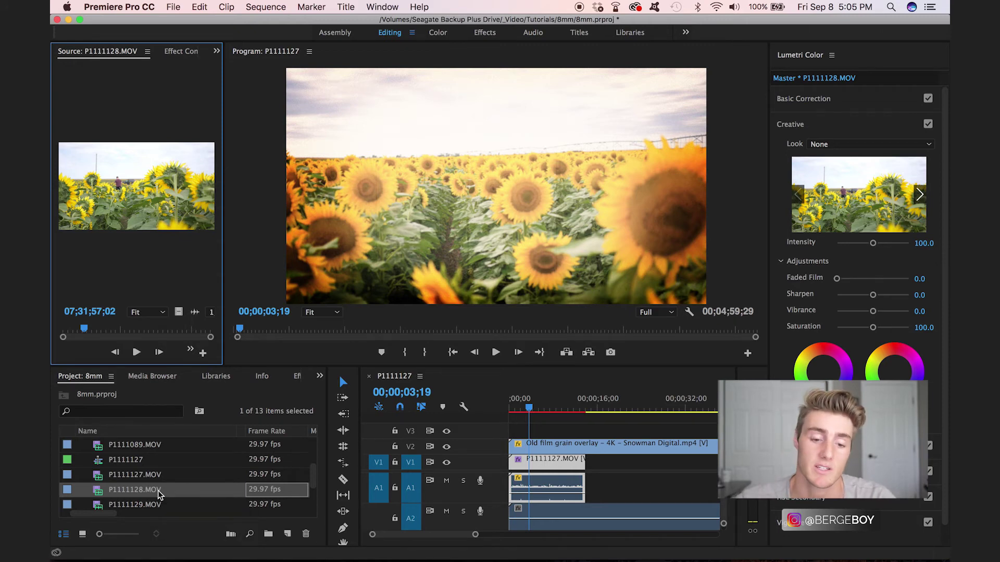
# Place P1111128.MOV directly after P1111127.MOV on track V1 and scrub across the cut between the two clips.
pyautogui.moveTo(159, 495); pyautogui.dragTo(594, 469)
pyautogui.scroll(-2, 603, 486)
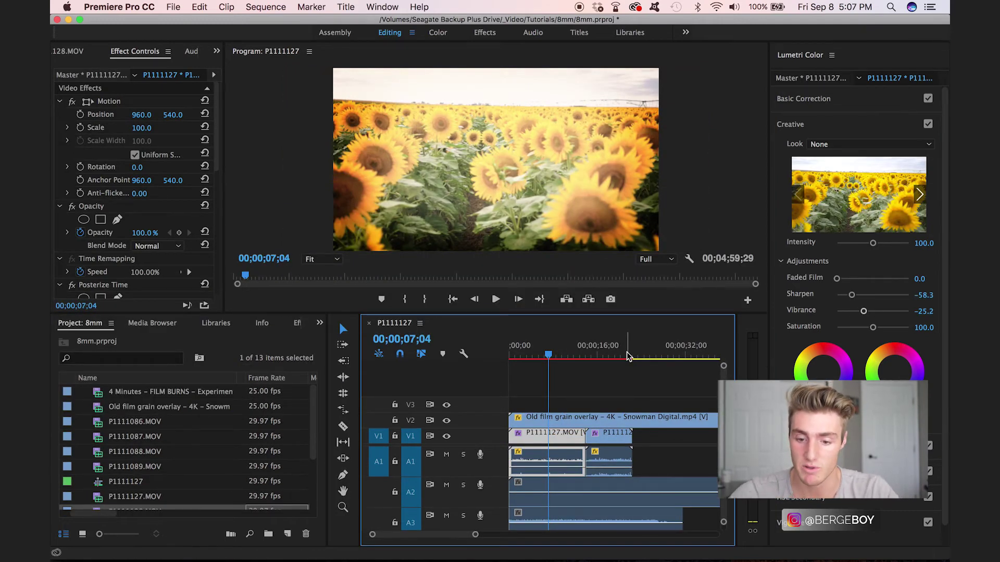
pyautogui.click(611, 355)
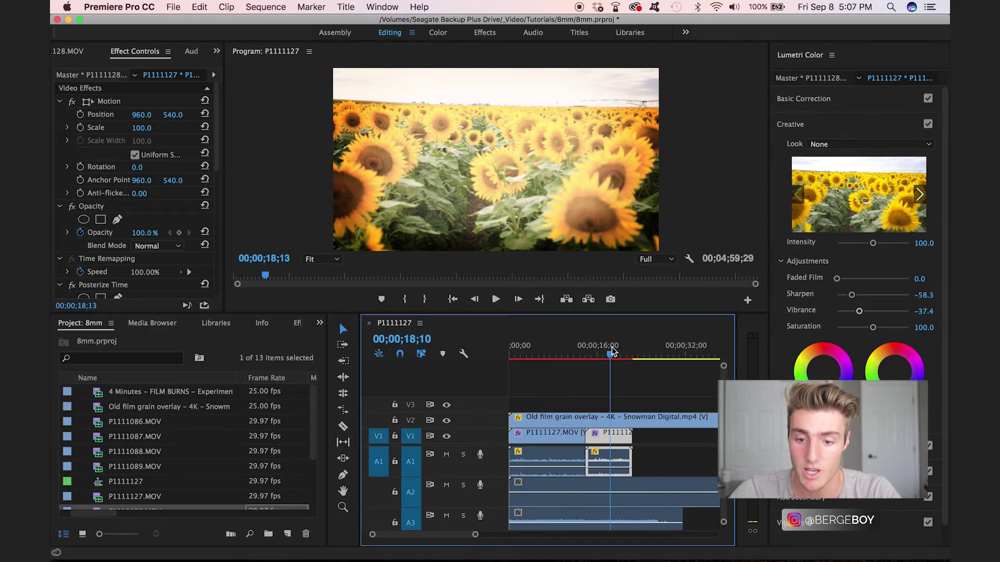
pyautogui.click(572, 359)
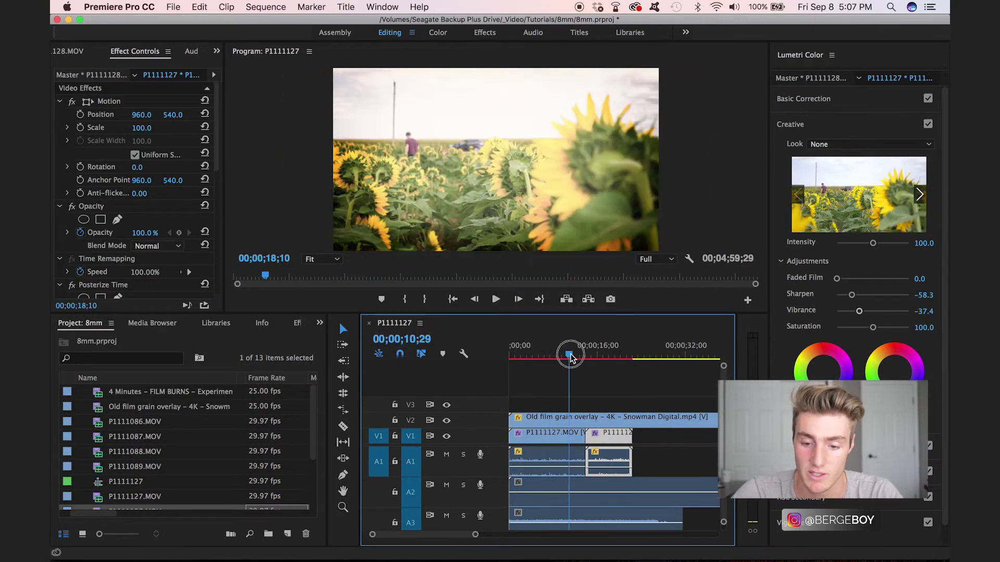
pyautogui.click(602, 358)
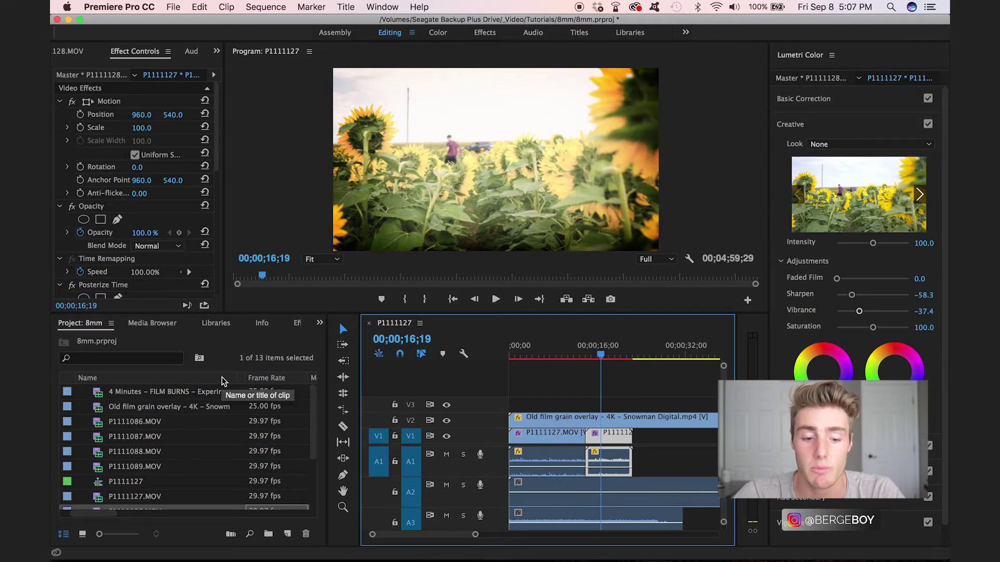
# Place the 4 Minutes – FILM BURNS clip on track V1 after P1111128.MOV and scrub through it for a usable burn.
pyautogui.click(163, 394)
pyautogui.moveTo(163, 395); pyautogui.dragTo(677, 434)
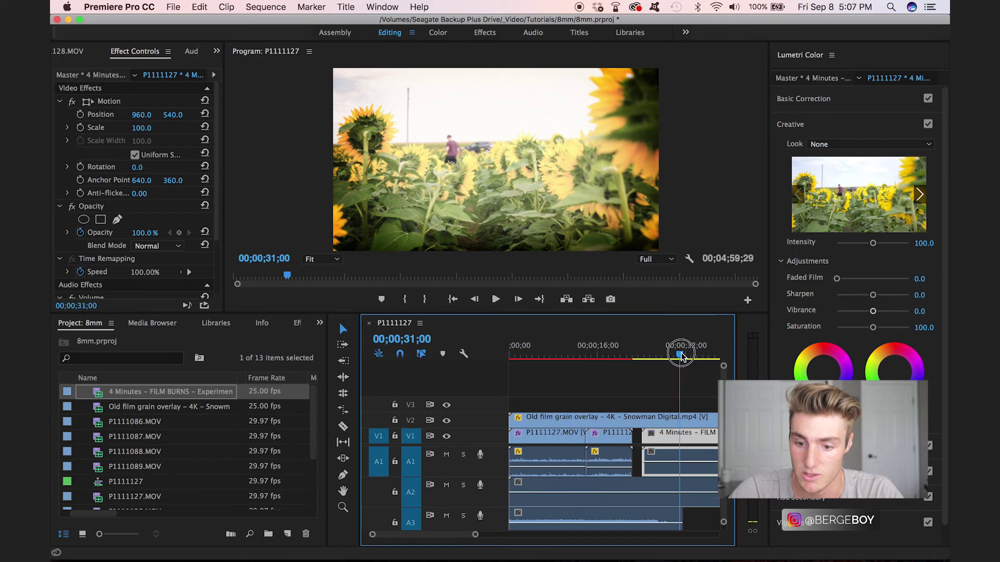
pyautogui.click(681, 358)
pyautogui.hscroll(5, 677, 360)
pyautogui.moveTo(581, 353)
pyautogui.mouseDown()
pyautogui.moveTo(631, 353)
pyautogui.moveTo(585, 354)
pyautogui.mouseUp()
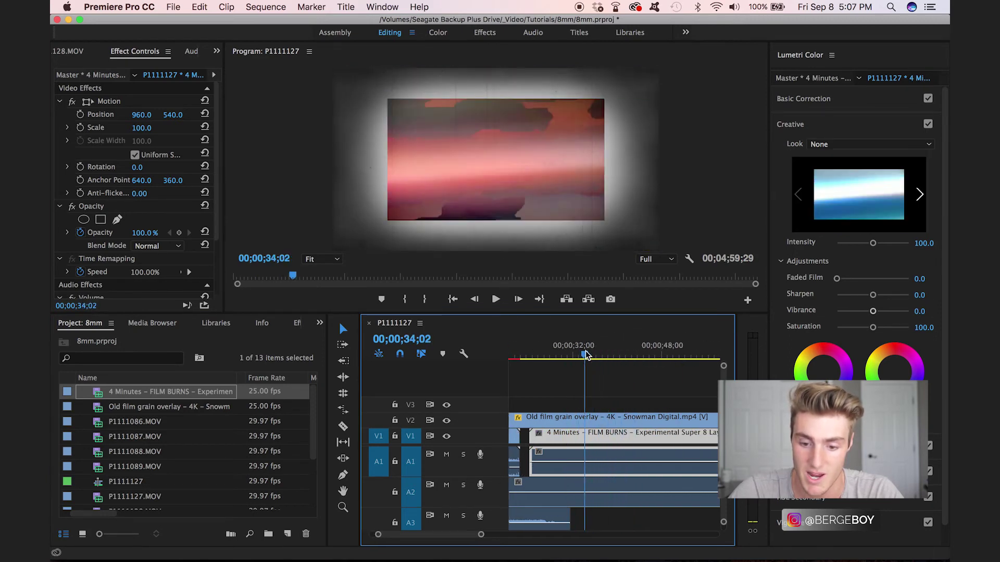
pyautogui.hscroll(-1, 558, 437)
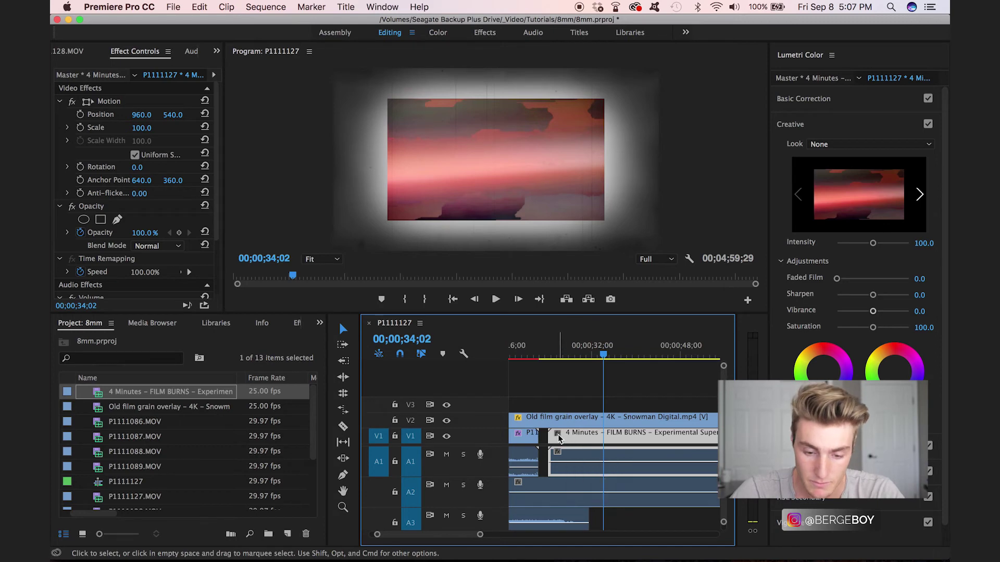
# Unlink the film burns clip's audio from its video and delete the audio portion.
pyautogui.rightClick(598, 442)
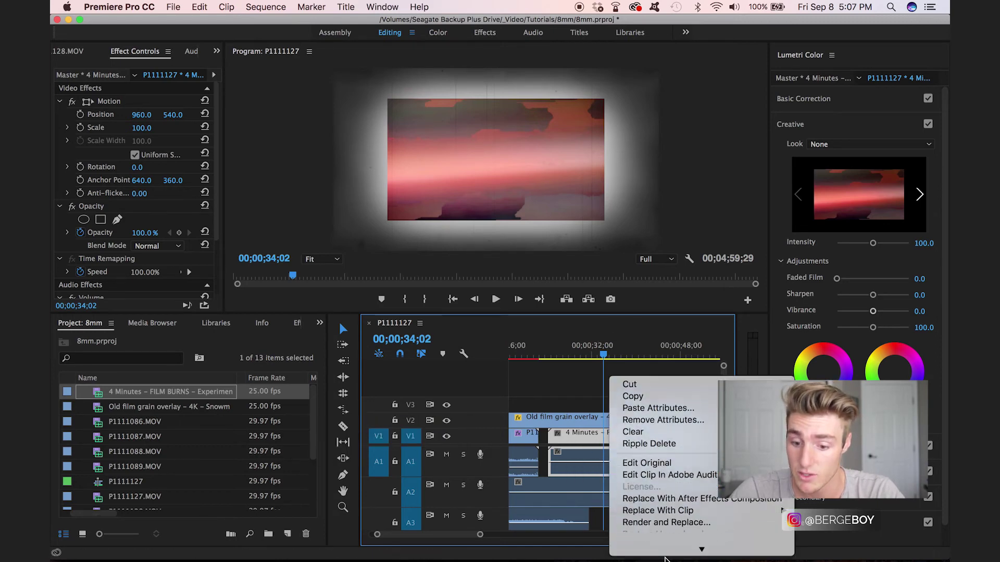
pyautogui.click(636, 482)
pyautogui.click(586, 466)
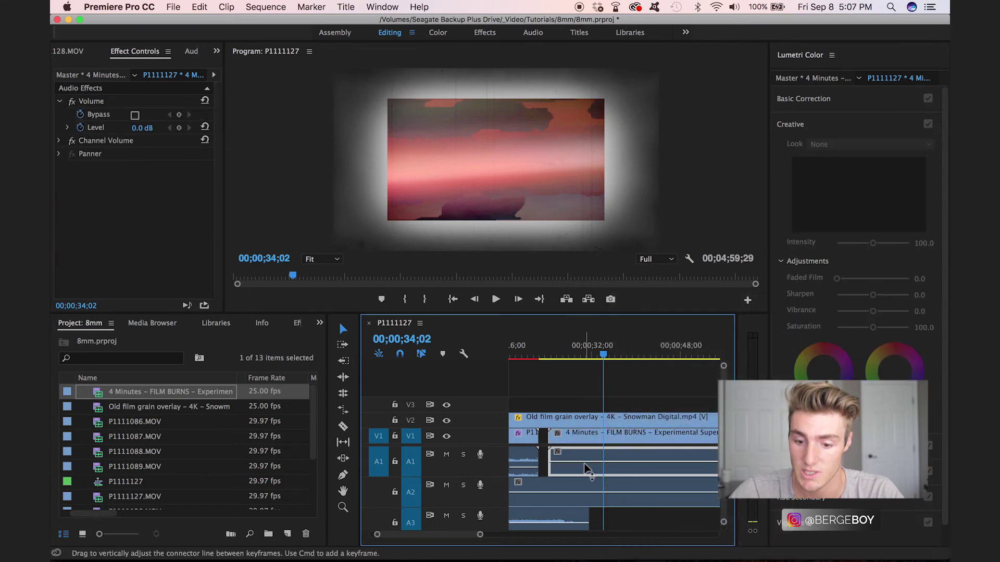
pyautogui.press('Delete')
pyautogui.hscroll(-3, 625, 448)
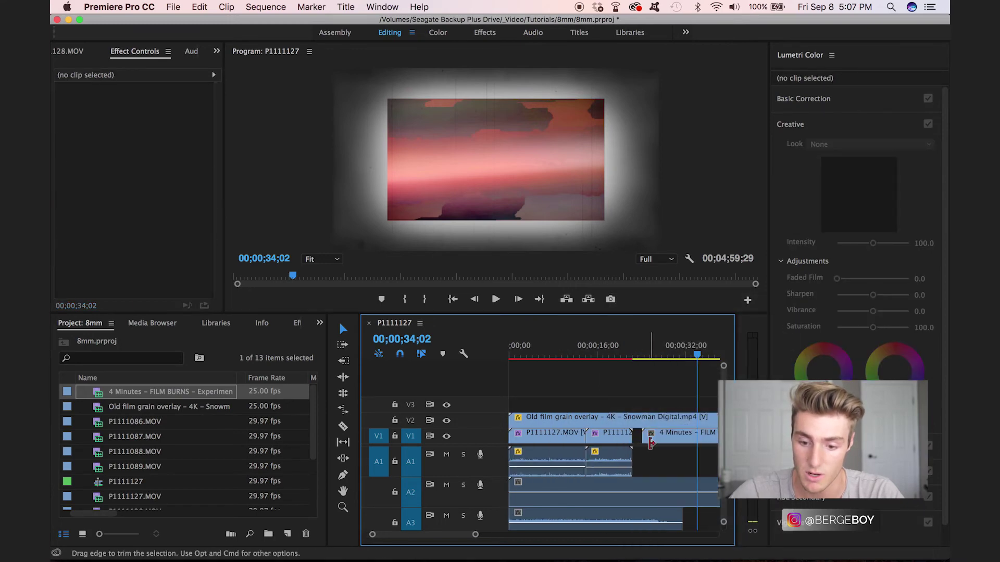
# Trim the start of the film burns clip, split off a short piece and move it to track V3 above the sunflower cut.
pyautogui.moveTo(649, 442); pyautogui.dragTo(673, 440)
pyautogui.hscroll(2, 673, 443)
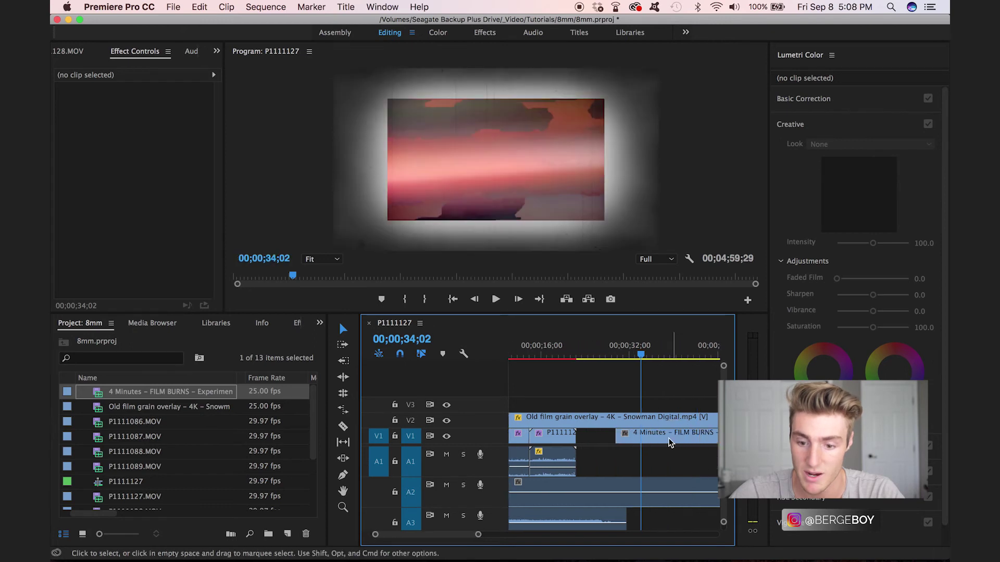
pyautogui.moveTo(640, 357); pyautogui.dragTo(638, 359)
pyautogui.moveTo(635, 441); pyautogui.dragTo(584, 404)
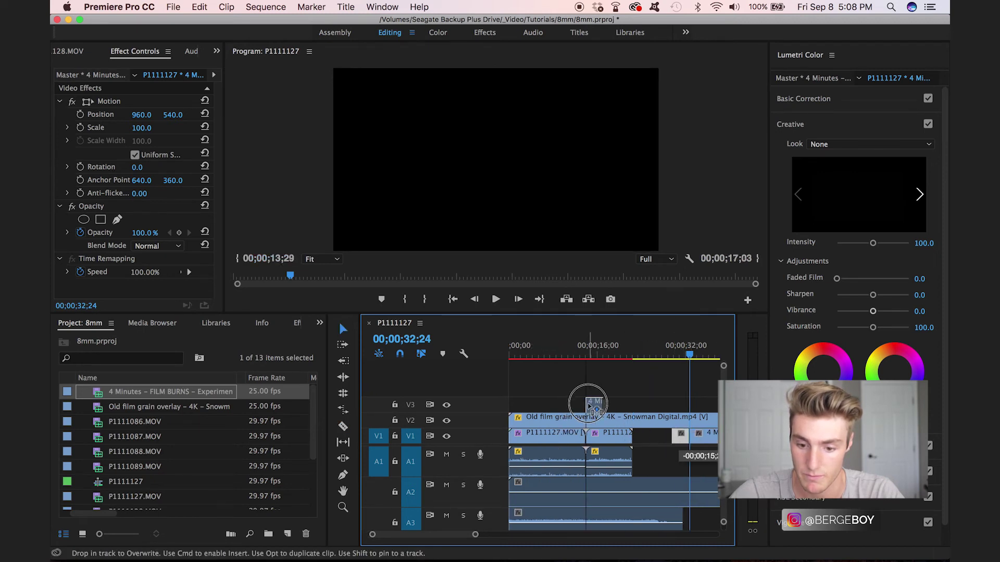
# Shift the film burn piece on V3 to start at 00;00;12;27 so it straddles the cut between the two sunflower clips.
pyautogui.click(584, 355)
pyautogui.moveTo(584, 354); pyautogui.dragTo(581, 355)
pyautogui.click(593, 406)
pyautogui.moveTo(594, 406); pyautogui.dragTo(587, 406)
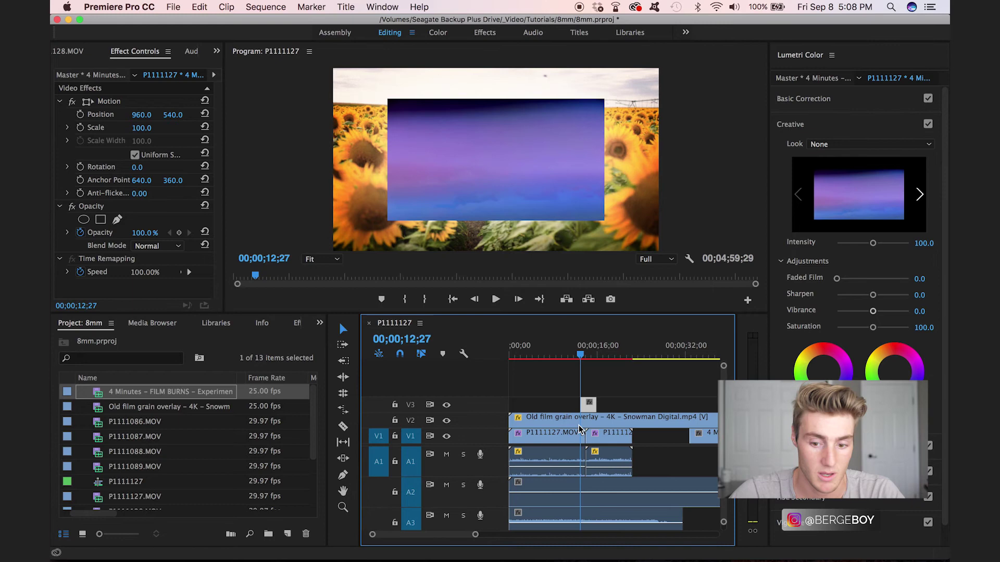
# Set the film burn piece's Scale to 163 and its Blend Mode to Screen, then play the transition.
pyautogui.moveTo(141, 128)
pyautogui.mouseDown()
pyautogui.moveTo(184, 127)
pyautogui.moveTo(148, 129)
pyautogui.mouseUp()
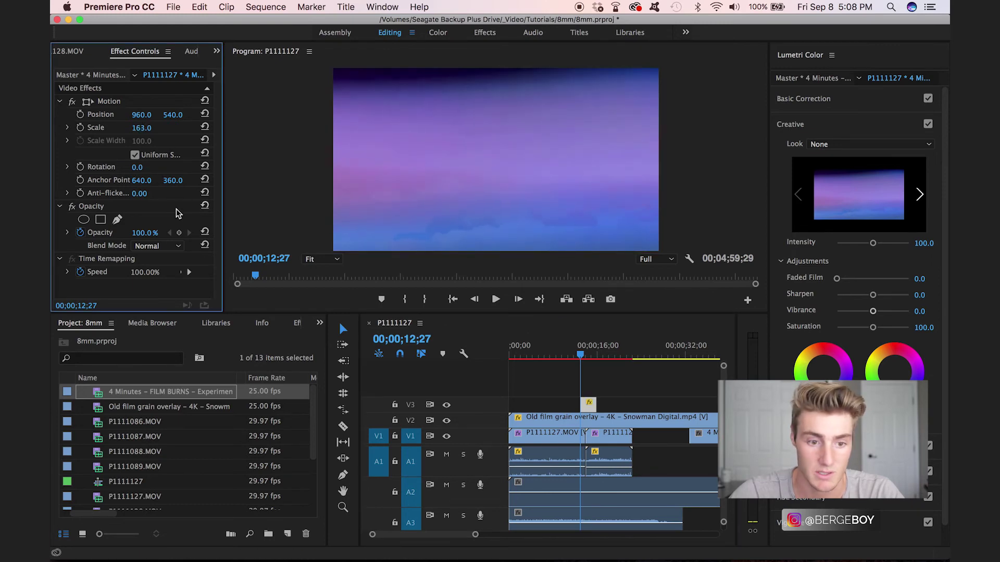
pyautogui.click(159, 246)
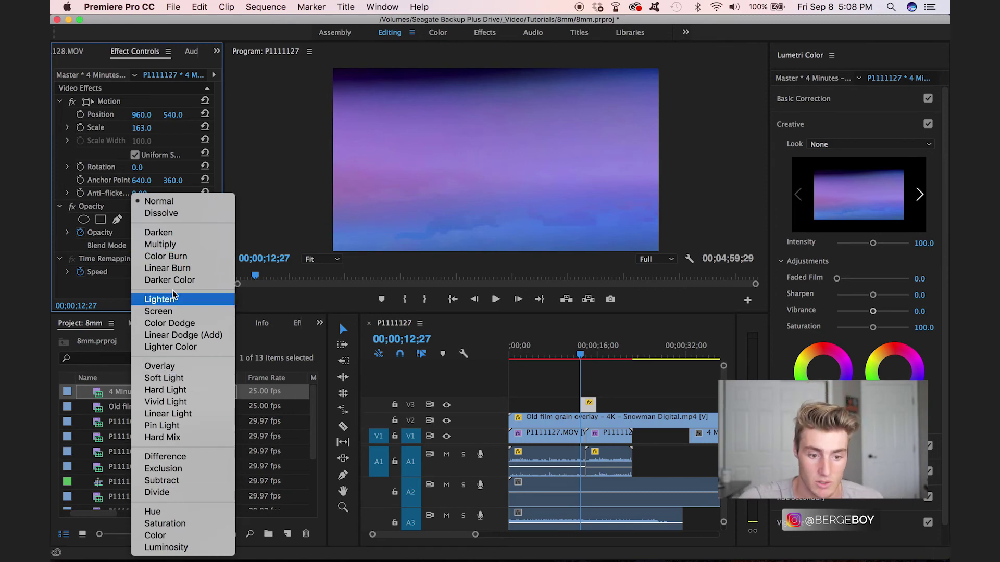
pyautogui.press('Escape')
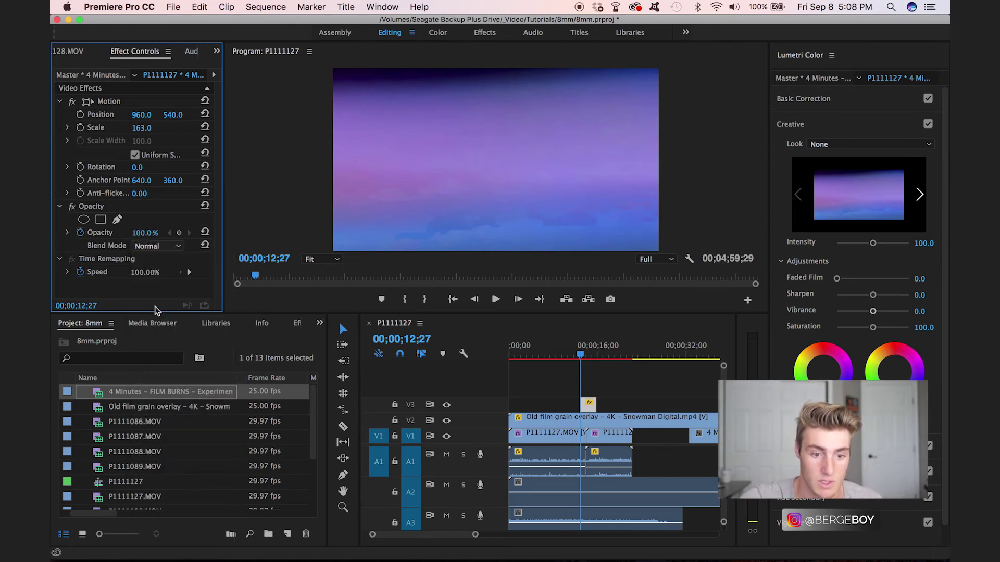
pyautogui.press('space')
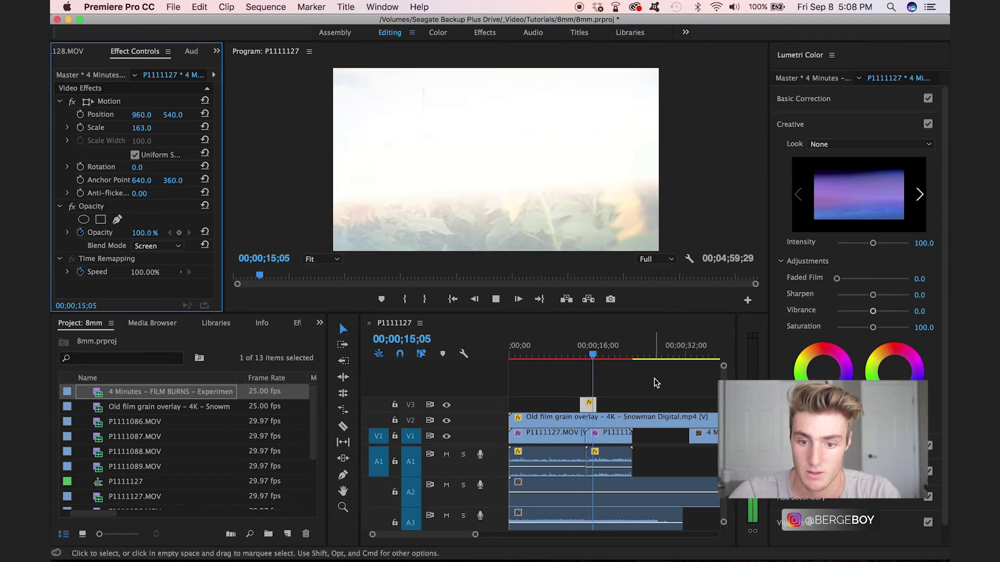
pyautogui.click(580, 355)
# Enlarge track V3 and add opacity keyframes to the film burn piece, fading it in from 0 and back out at its end.
pyautogui.click(586, 405)
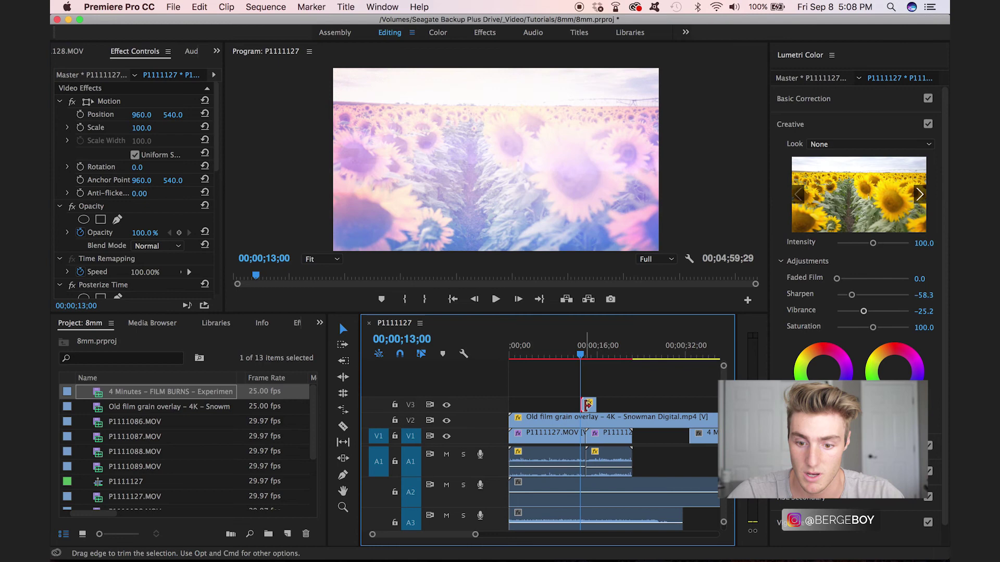
pyautogui.scroll(5, 587, 405)
pyautogui.moveTo(724, 366); pyautogui.dragTo(724, 380)
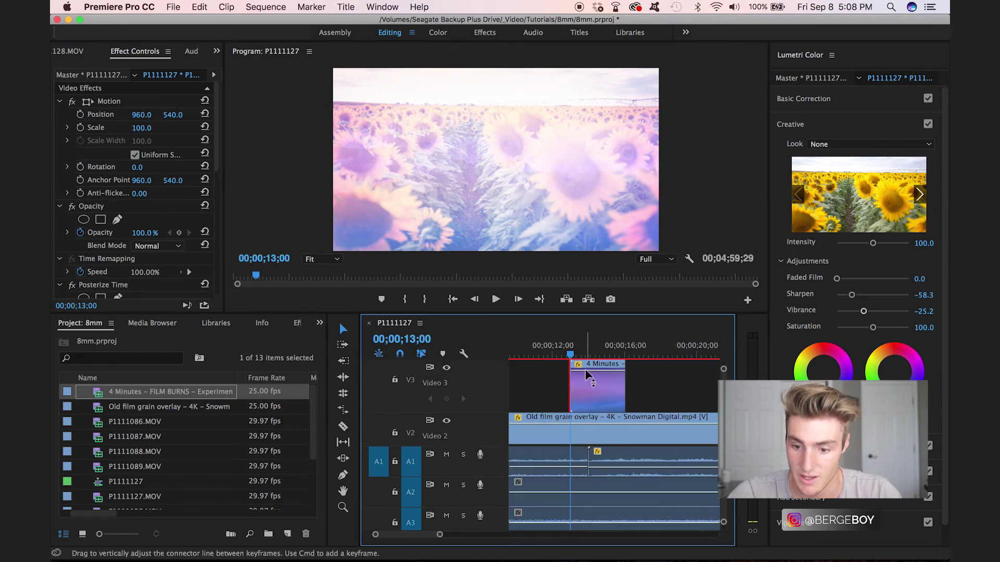
pyautogui.click(586, 376)
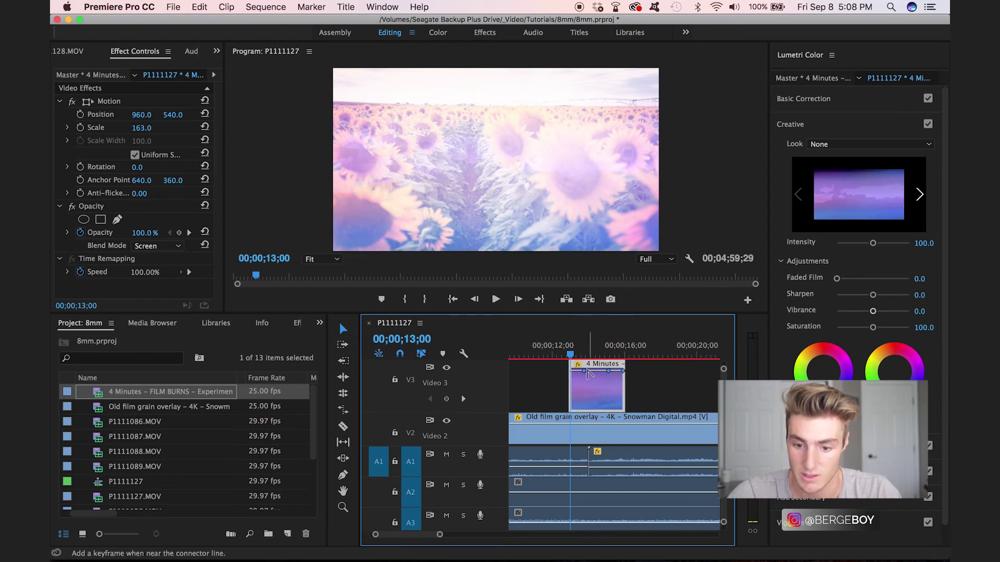
pyautogui.moveTo(572, 373); pyautogui.dragTo(573, 409)
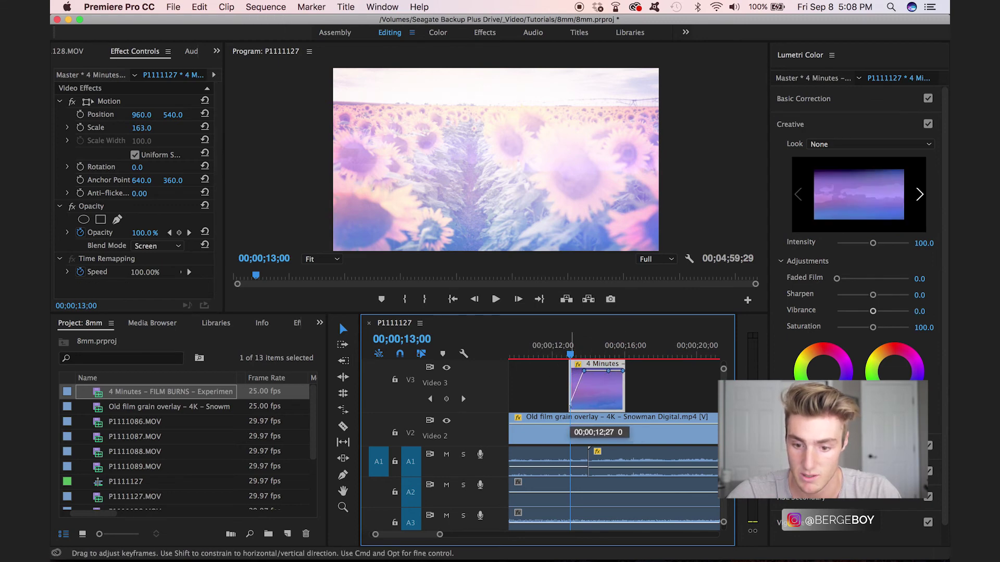
pyautogui.moveTo(623, 371); pyautogui.dragTo(623, 409)
# Play the sequence from just before the film burn to check the faded transition between the sunflower clips.
pyautogui.click(561, 356)
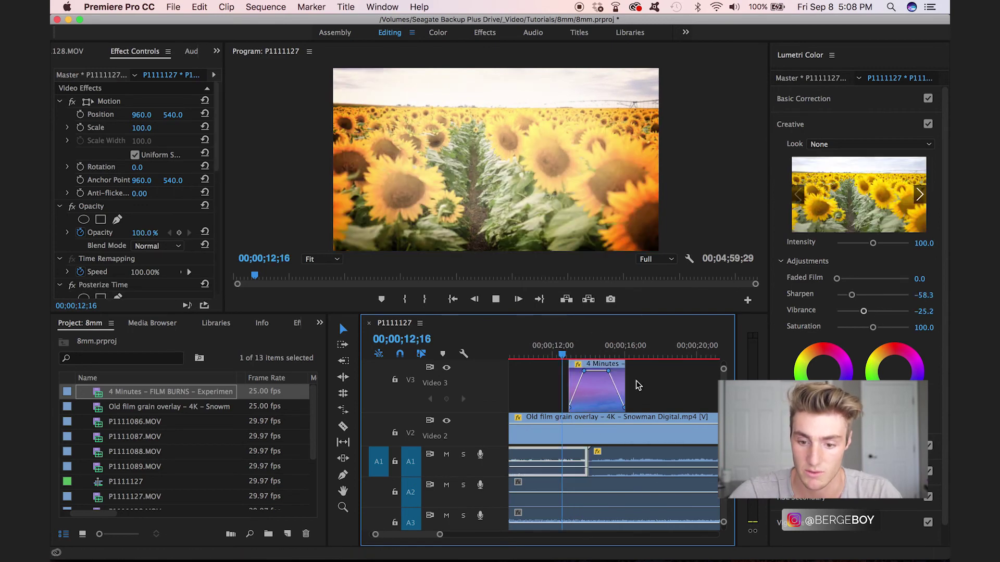
pyautogui.press('space')
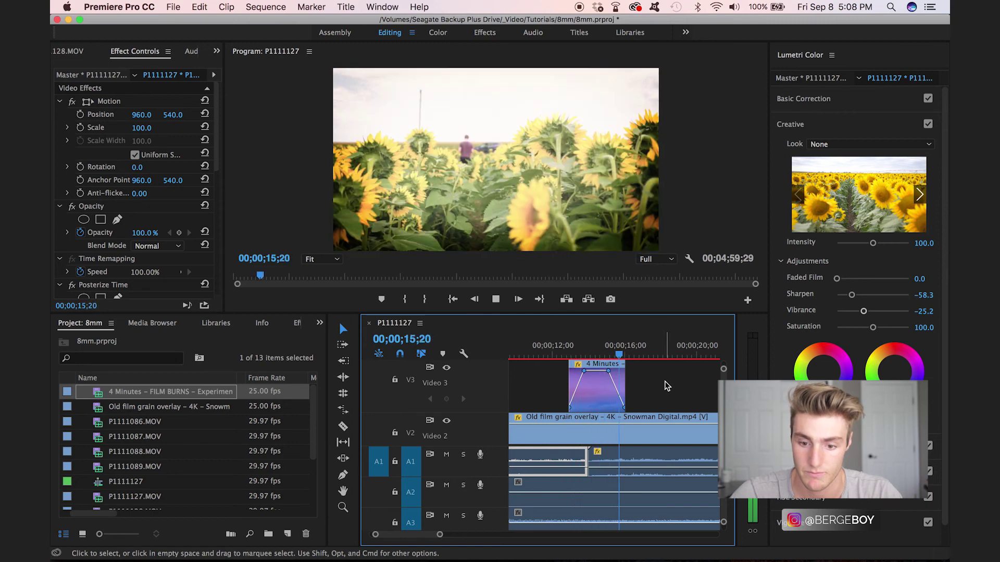
pyautogui.click(565, 353)
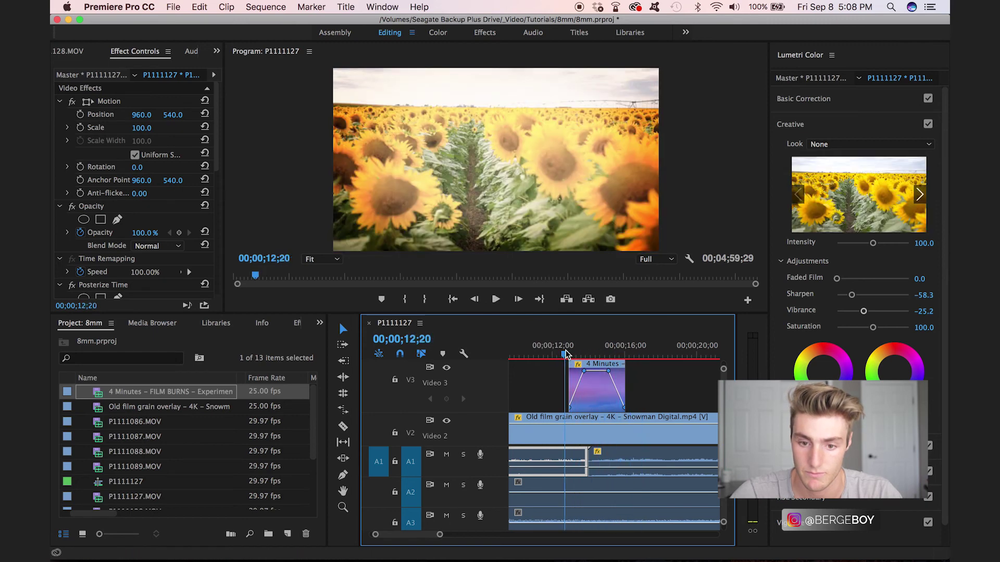